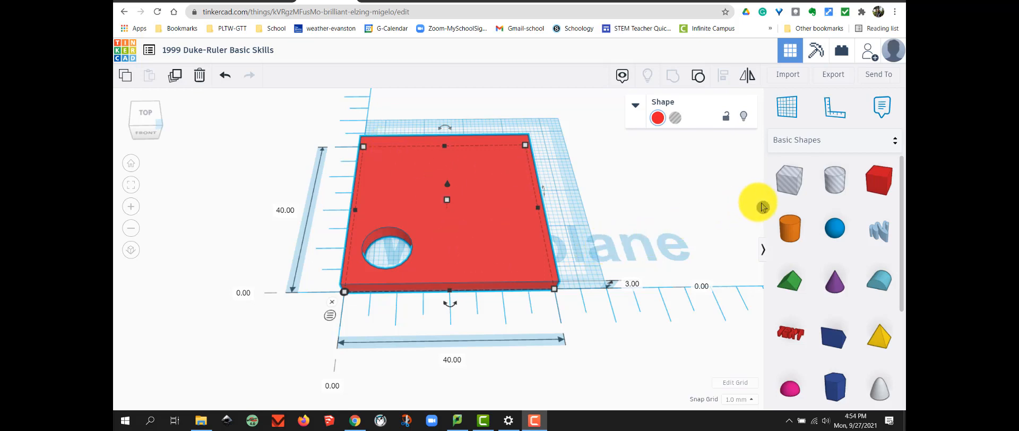
Step: Place a box hole on the red plate, beside the round hole
click(784, 184)
drag(785, 184, 476, 232)
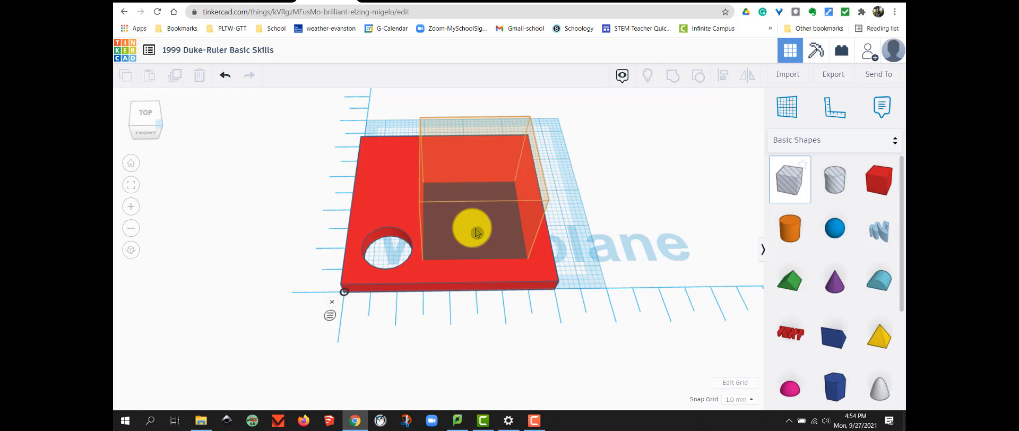
drag(476, 232, 476, 232)
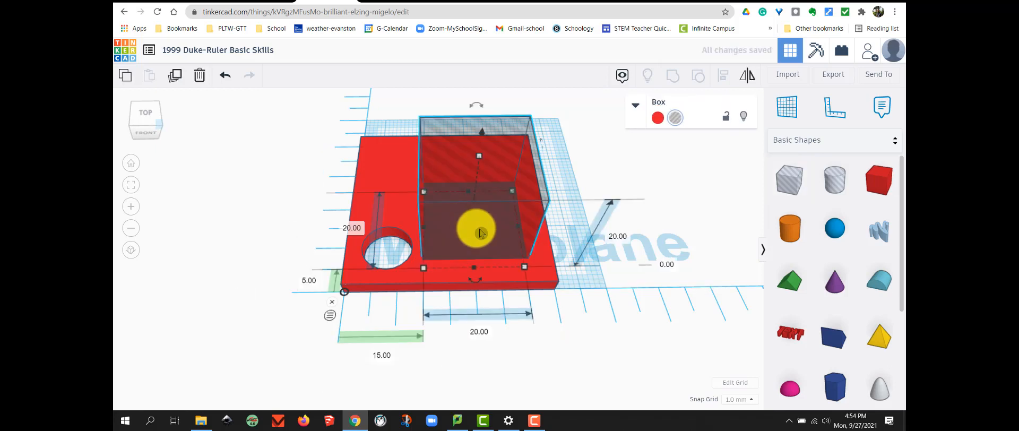
Step: Set the box hole's width and depth to 10 mm each
right_drag(582, 358, 577, 337)
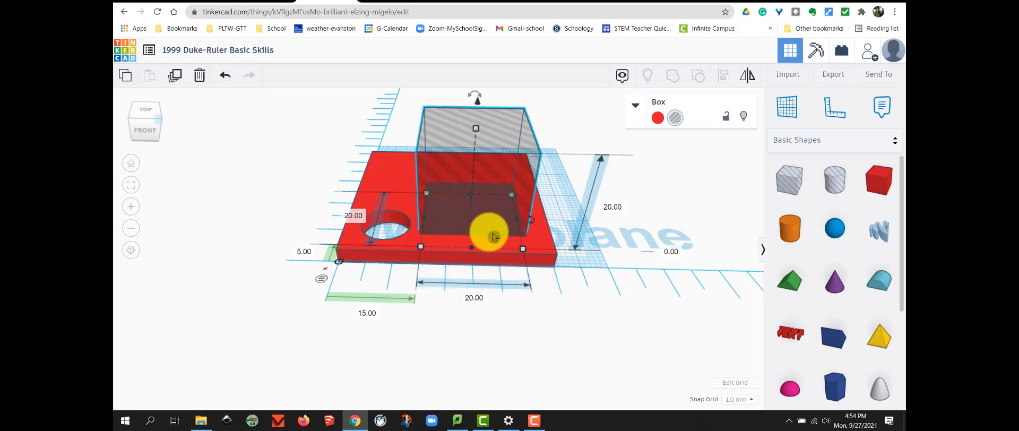
click(474, 300)
key(BackSpace)
text(10)
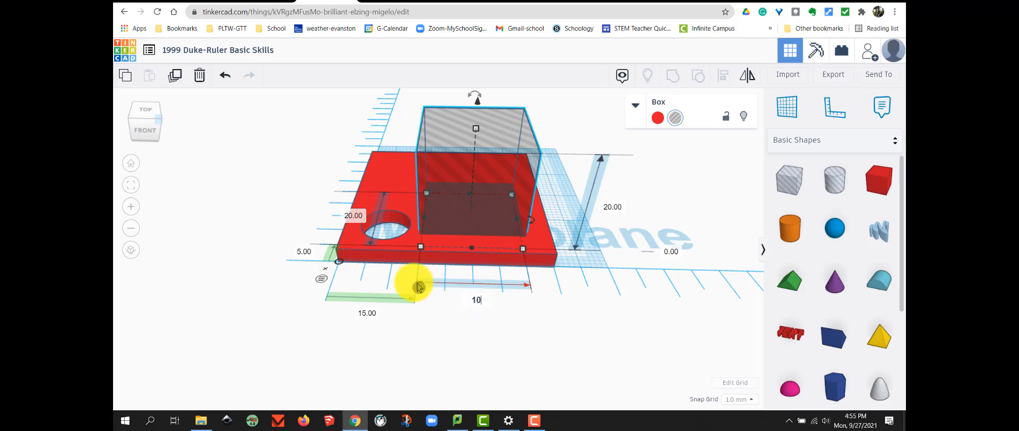
click(355, 215)
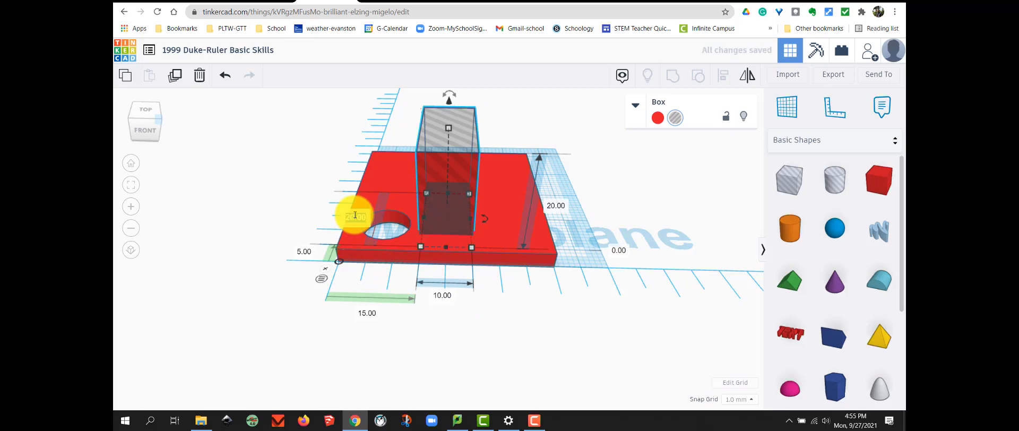
key(BackSpace)
key(Return)
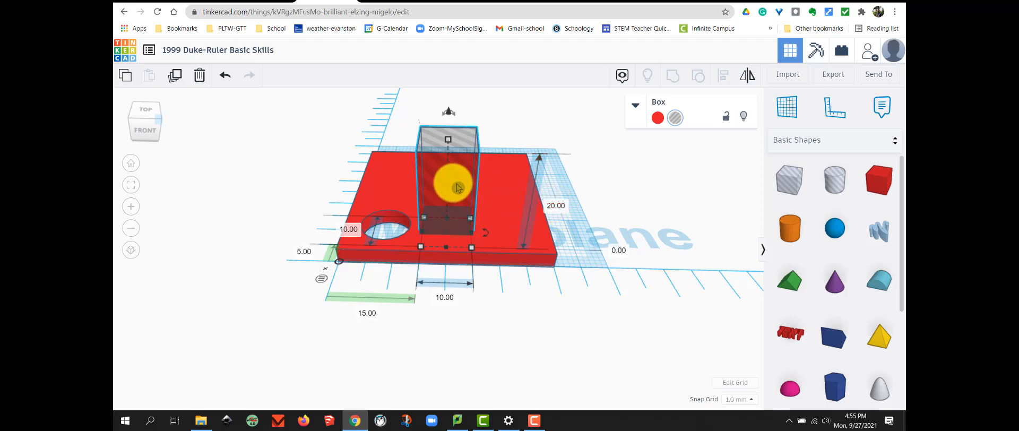
Step: Slide the box hole to about 22 mm from the ruler origin, and move the ruler origin beside the plate's front-right corner
drag(457, 188, 497, 184)
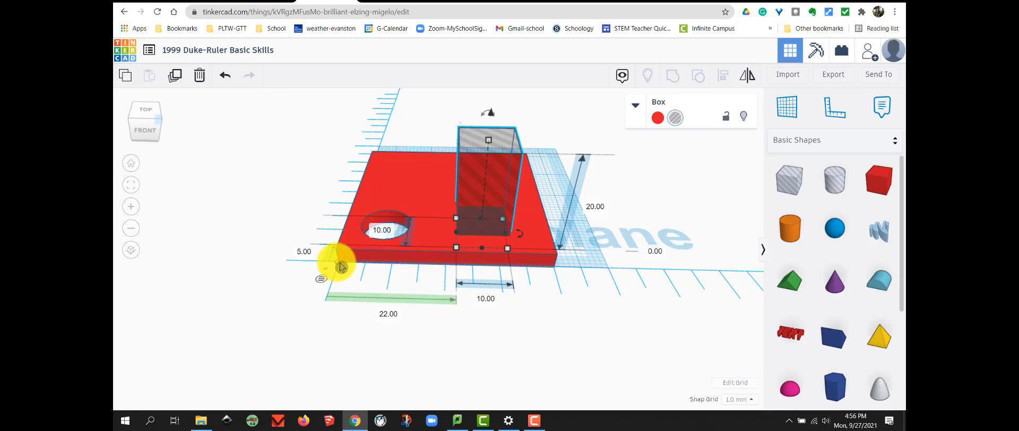
drag(338, 267, 563, 276)
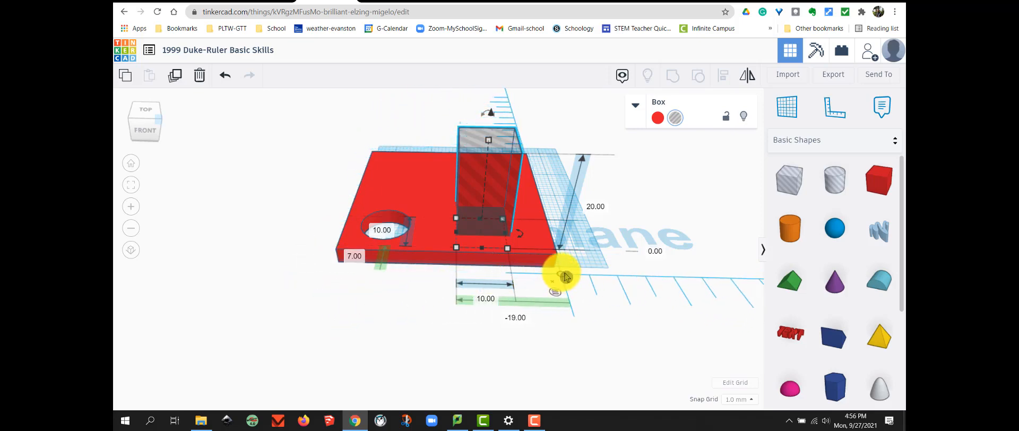
scroll(561, 276, up, 2)
scroll(586, 276, up, 1)
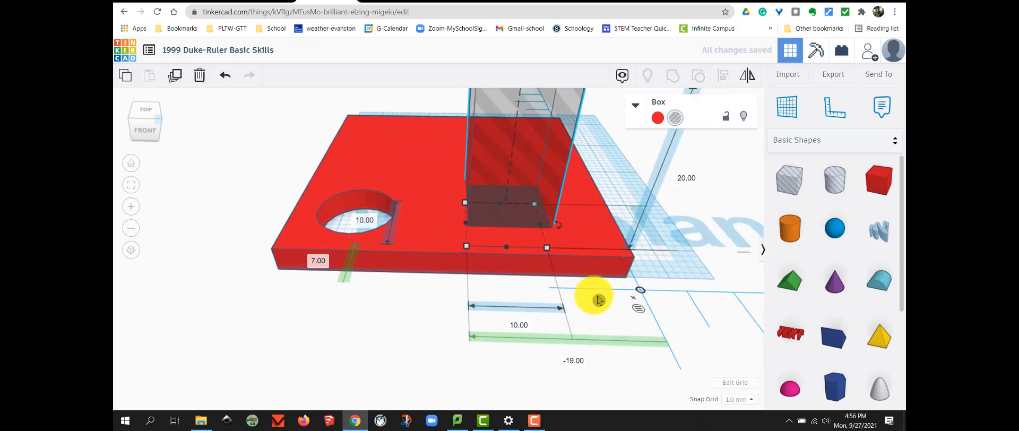
middle_drag(386, 321, 279, 341)
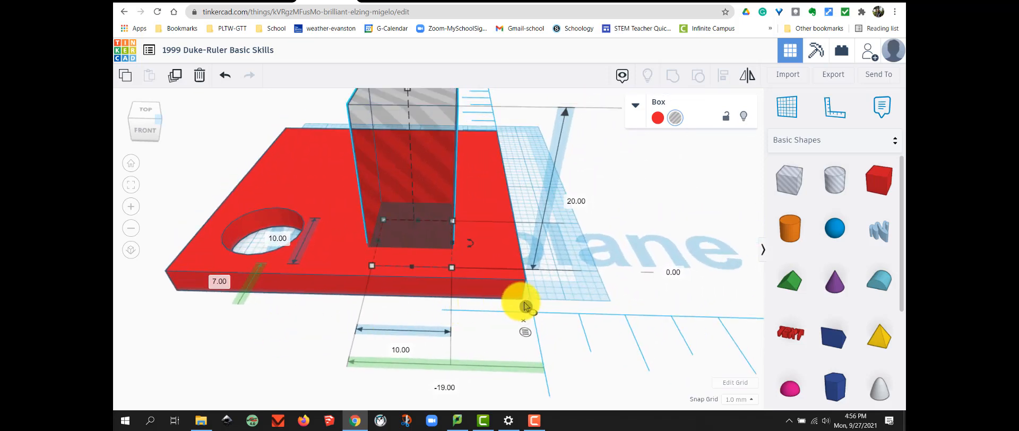
drag(534, 312, 540, 303)
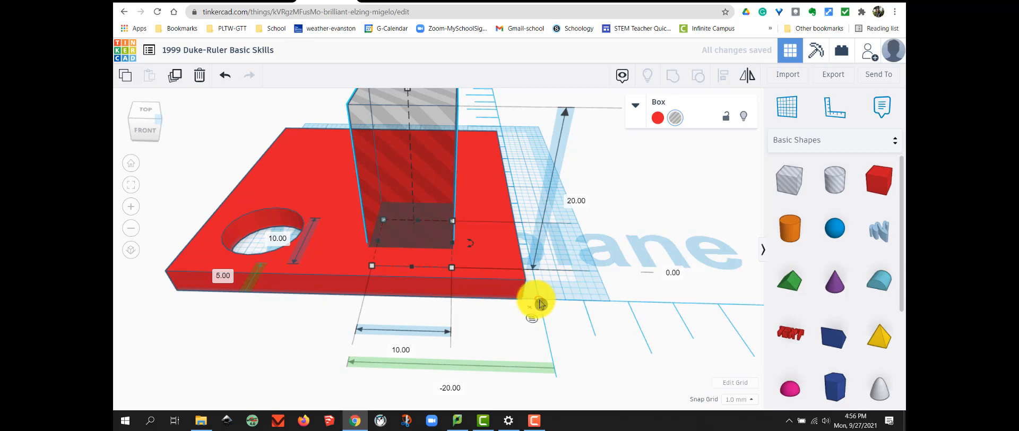
drag(540, 304, 542, 304)
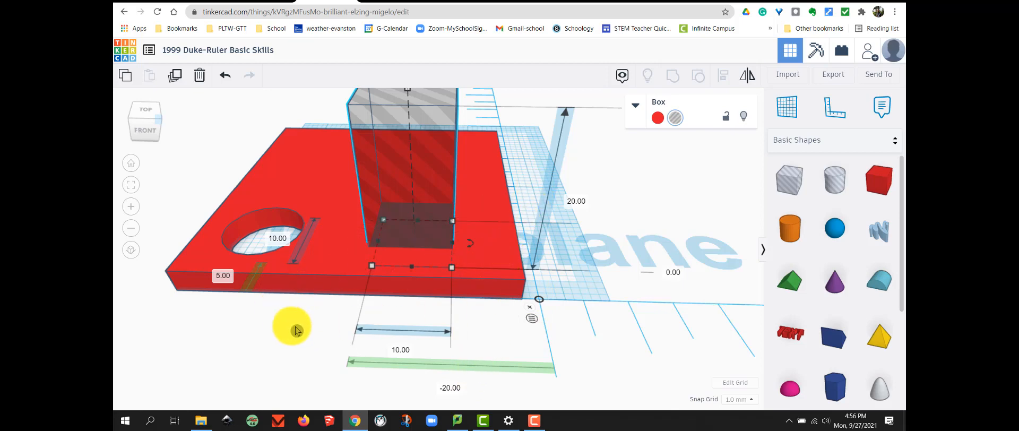
Step: Select the red plate and cycle the ruler's orientation until its scale runs back along the plate's front edge
click(331, 261)
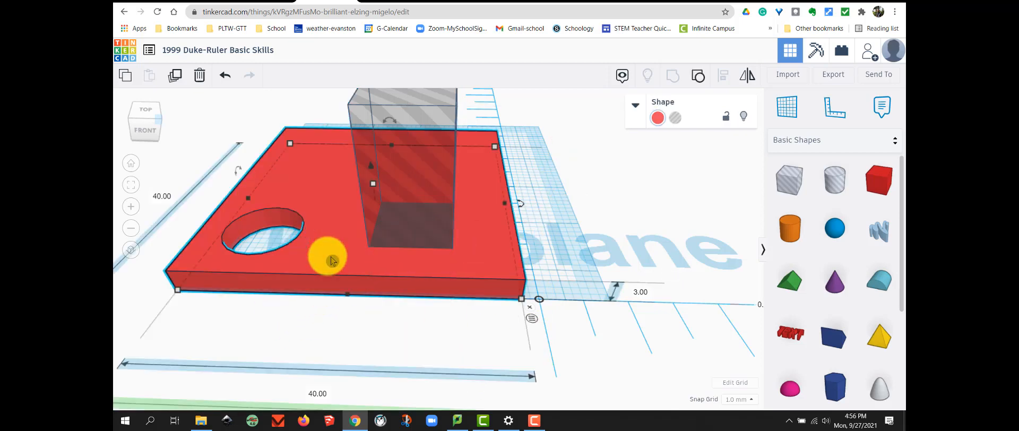
click(541, 303)
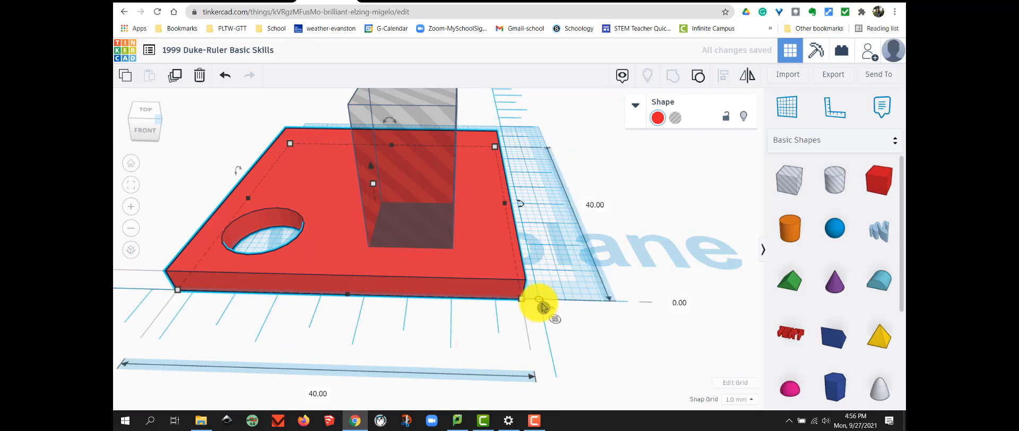
click(541, 303)
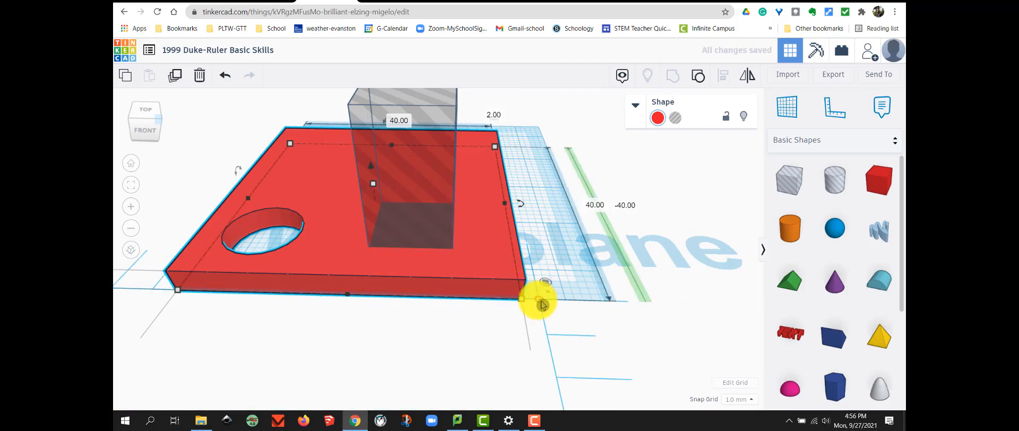
click(541, 304)
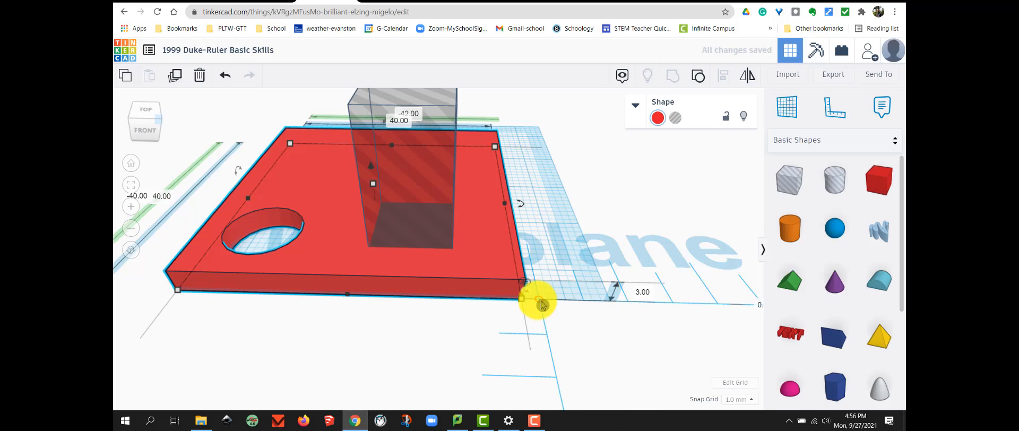
click(542, 303)
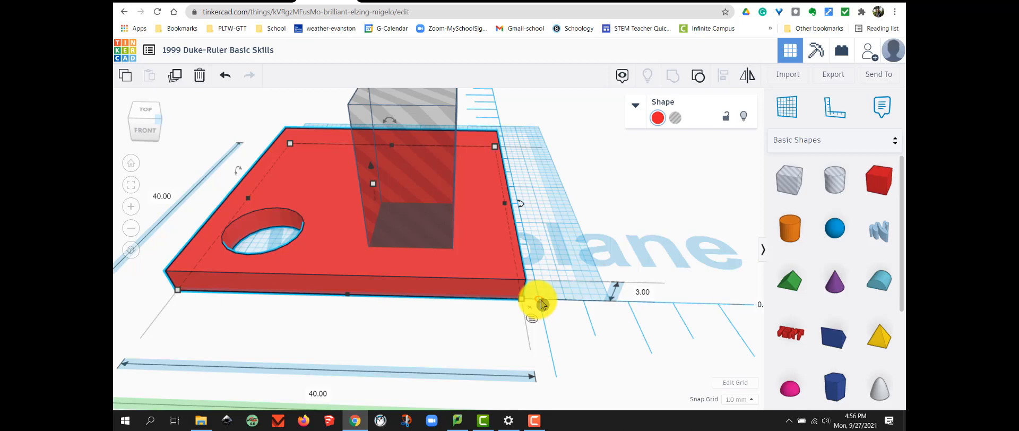
click(542, 303)
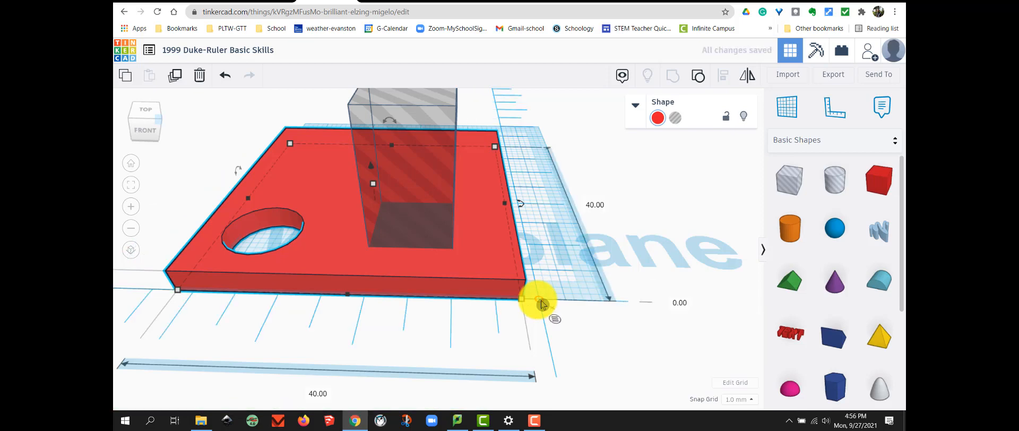
click(542, 304)
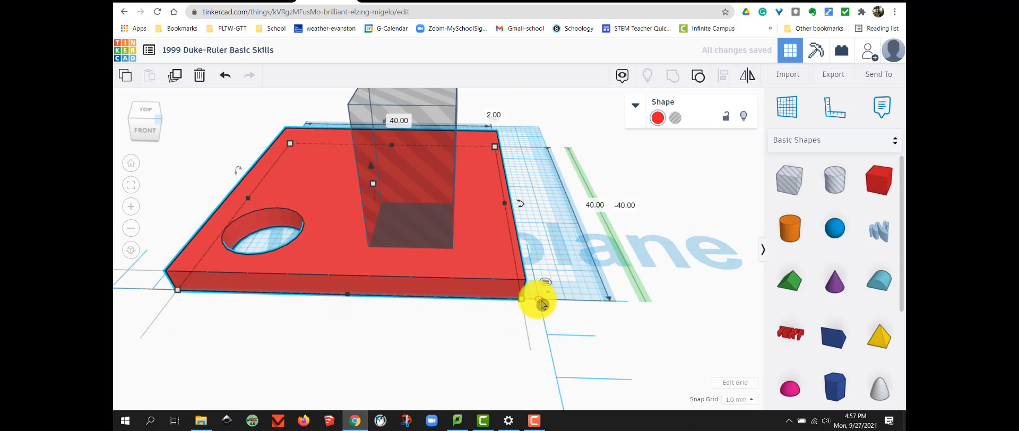
click(542, 303)
click(542, 303)
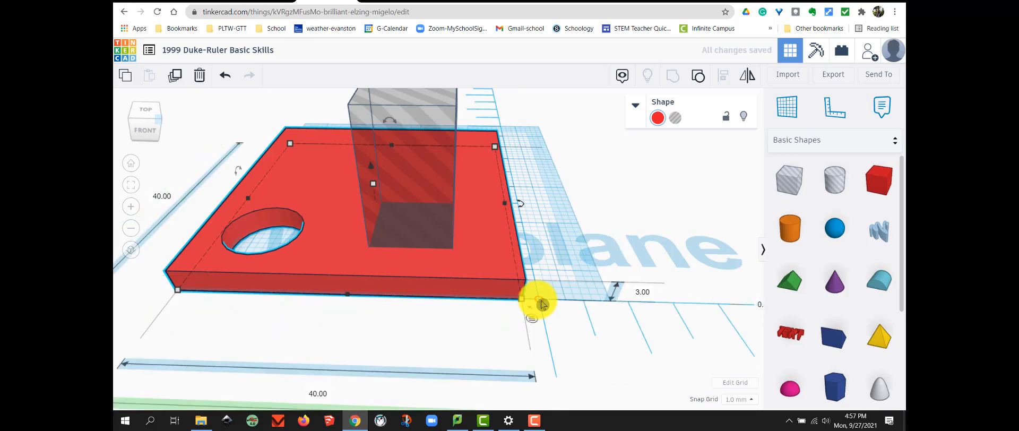
click(542, 304)
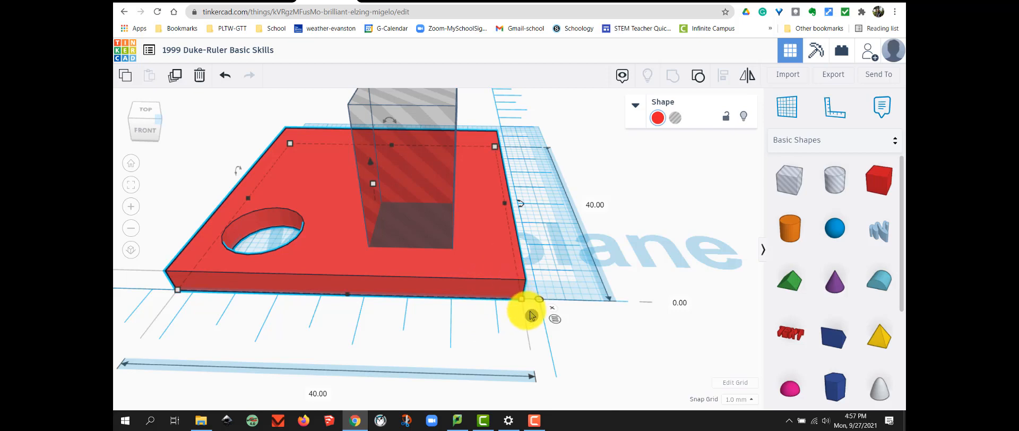
Step: Set the red plate's sideways offset from the ruler origin to 0 mm
scroll(527, 308, down, 2)
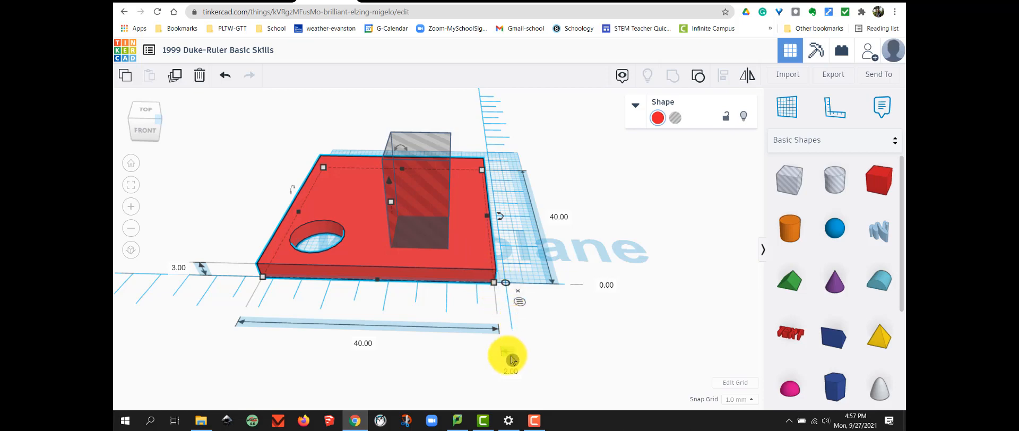
click(508, 372)
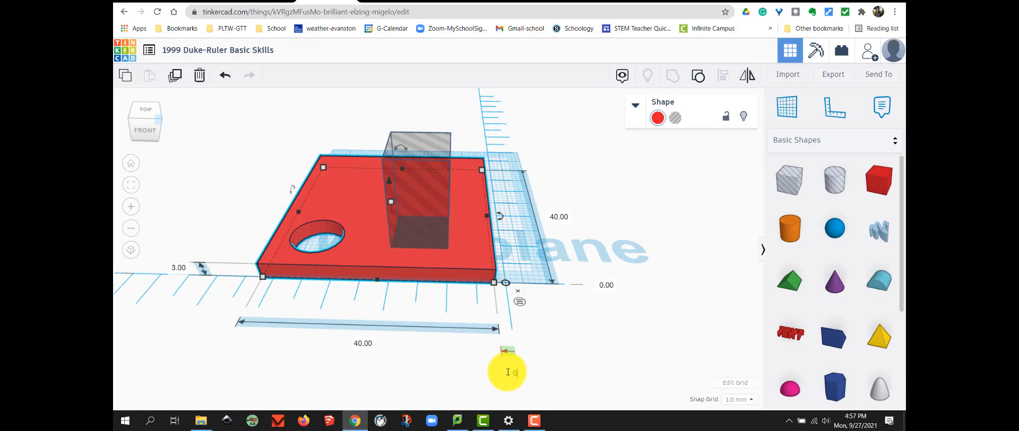
key(Return)
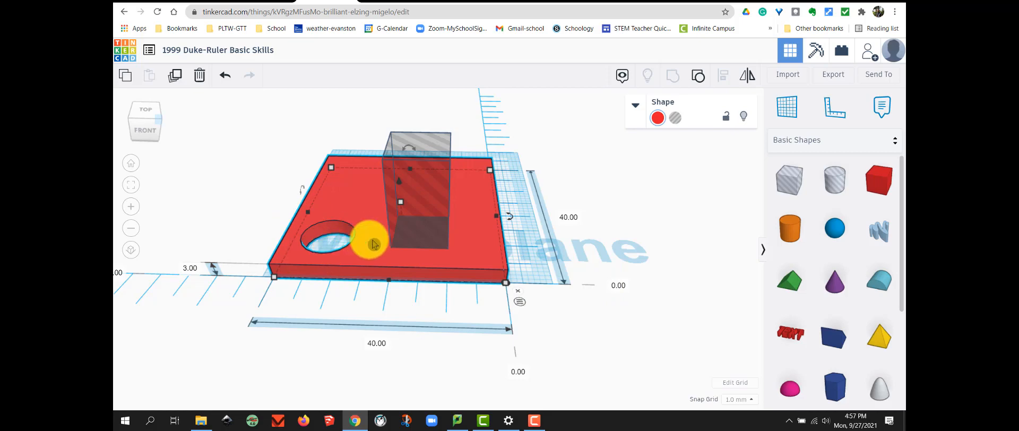
Step: Position the box hole 3 mm from the plate's front edge and 3 mm from its right edge
click(429, 210)
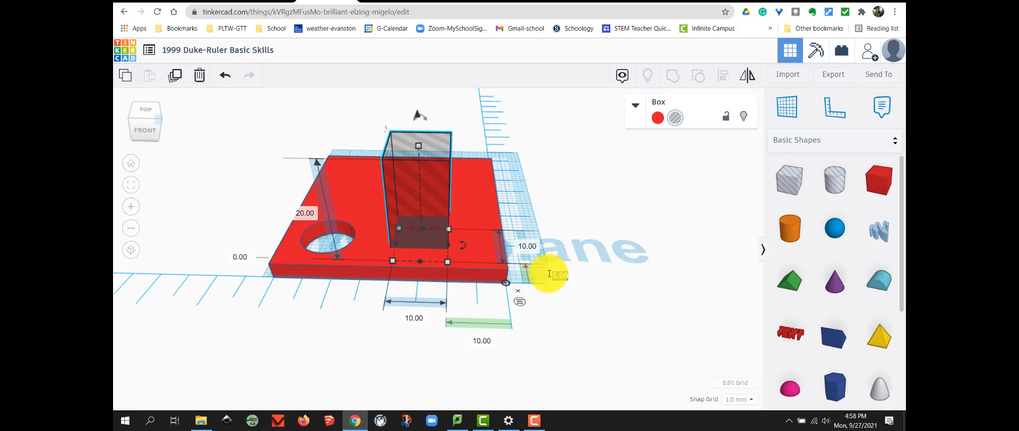
key(Return)
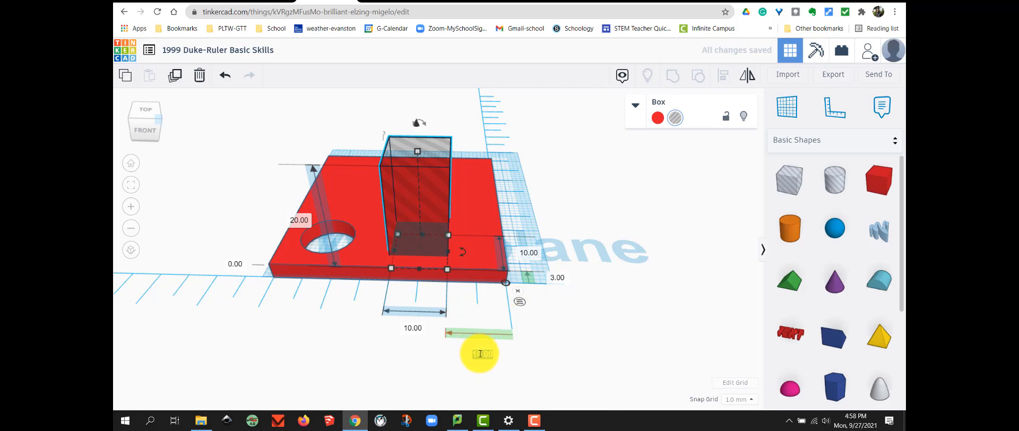
text(3)
key(Return)
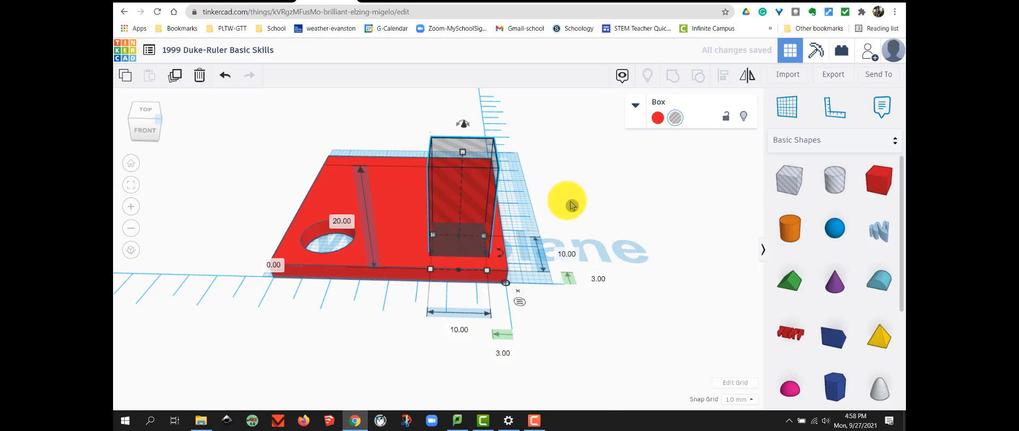
Step: Group the box hole with the red plate to cut a square opening through it
right_drag(585, 213, 492, 277)
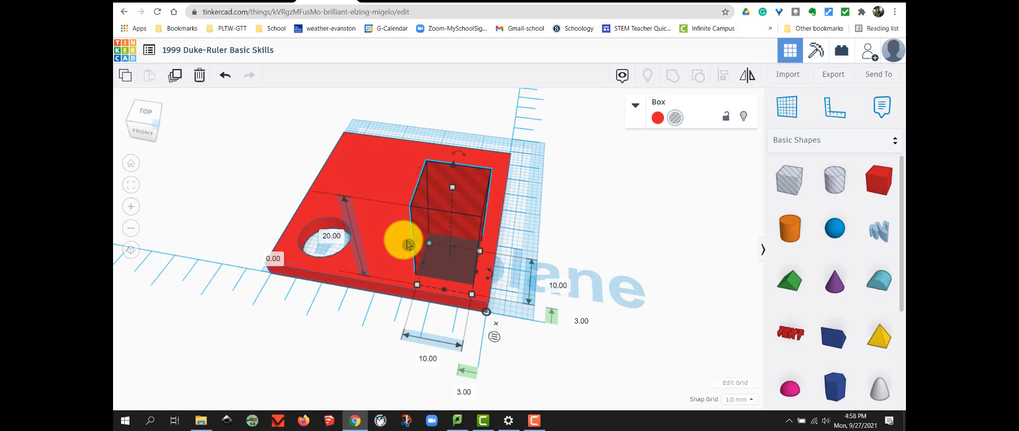
shift+click(380, 245)
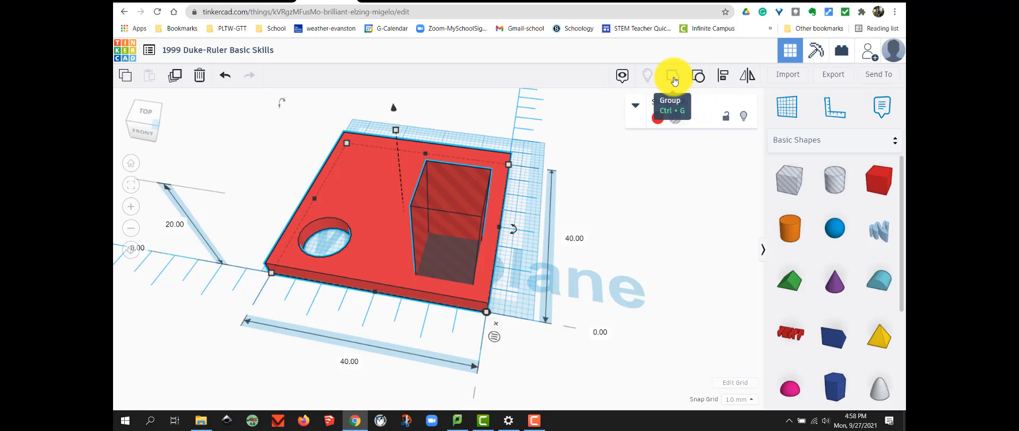
click(673, 78)
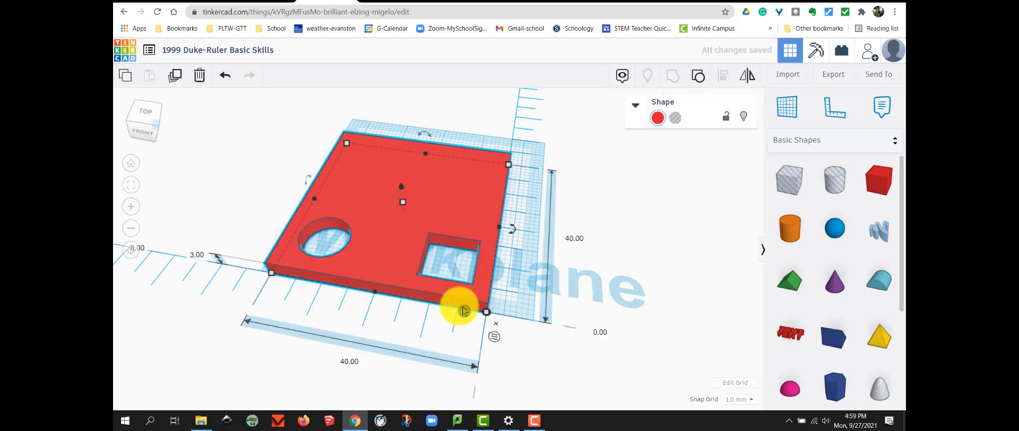
Step: Place a Roof shape on the rear half of the red plate, behind the square opening
right_drag(541, 365, 558, 360)
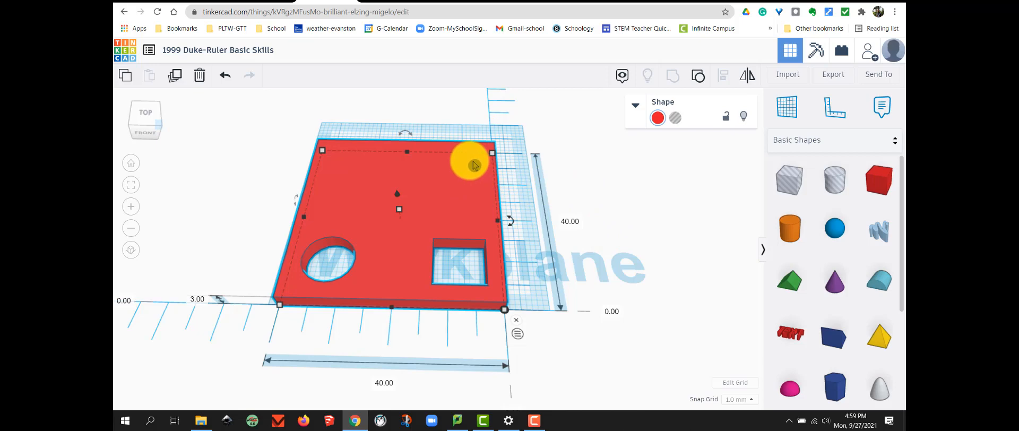
click(580, 181)
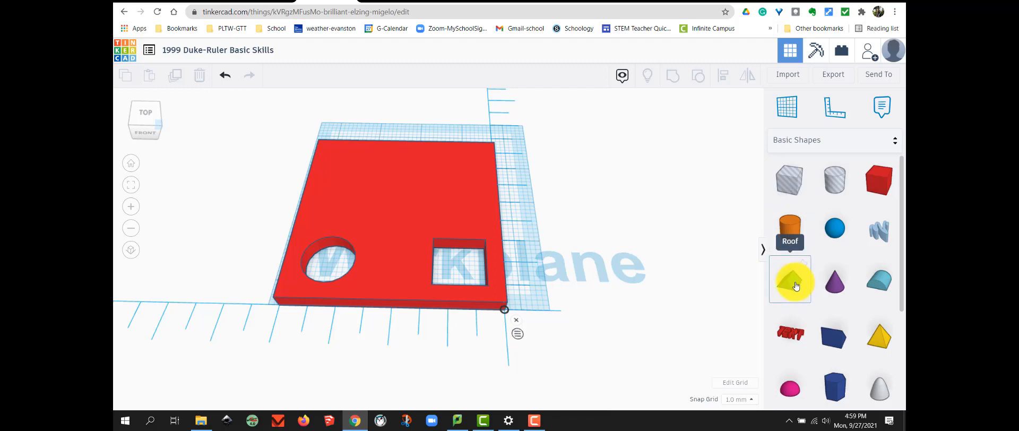
drag(796, 286, 417, 153)
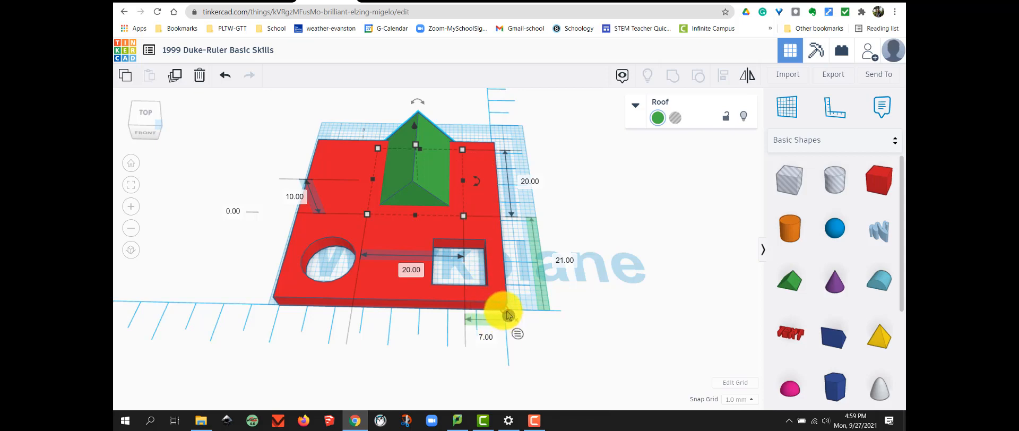
Step: Move the ruler origin to the red plate's rear right corner
drag(507, 315, 510, 150)
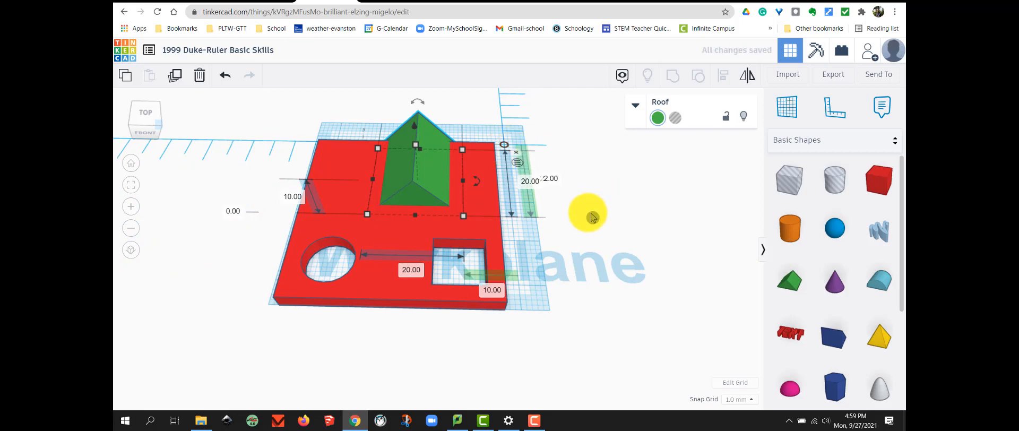
right_drag(591, 212, 337, 182)
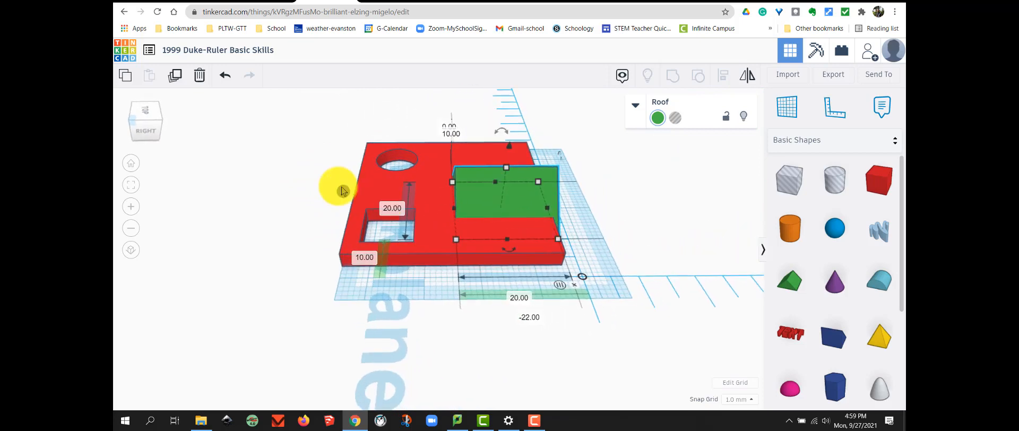
click(148, 135)
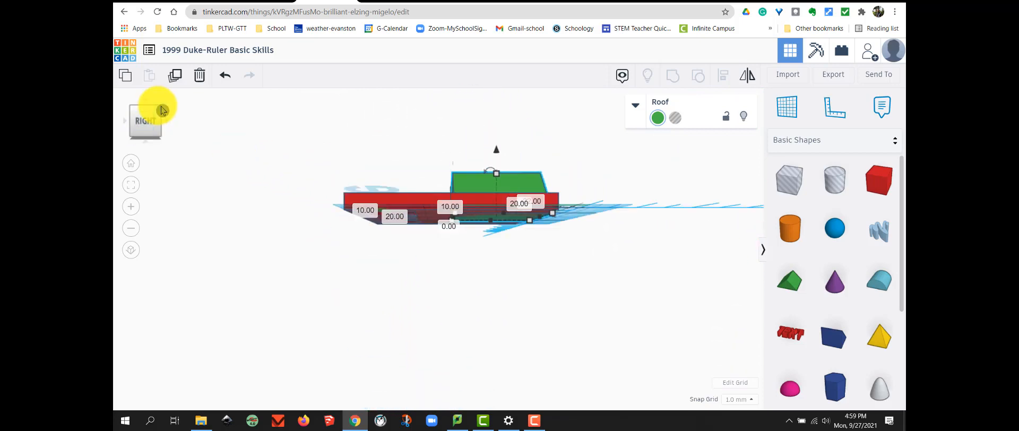
click(162, 110)
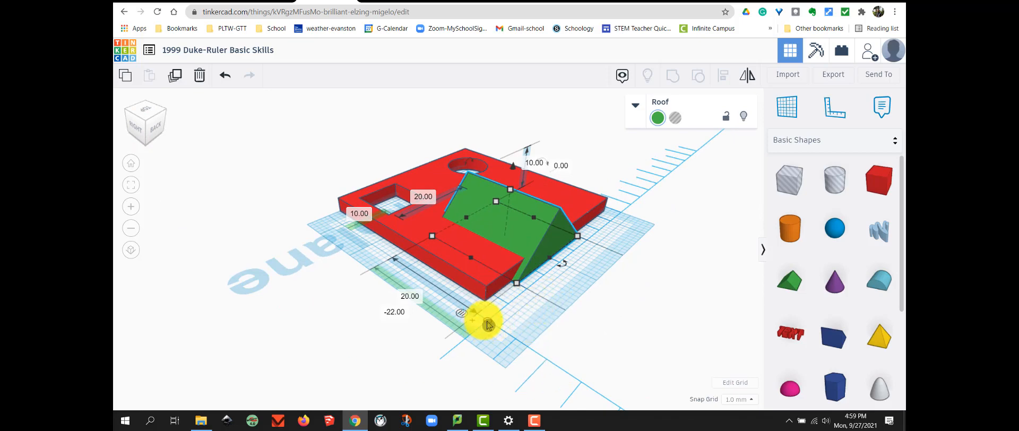
drag(487, 325, 491, 309)
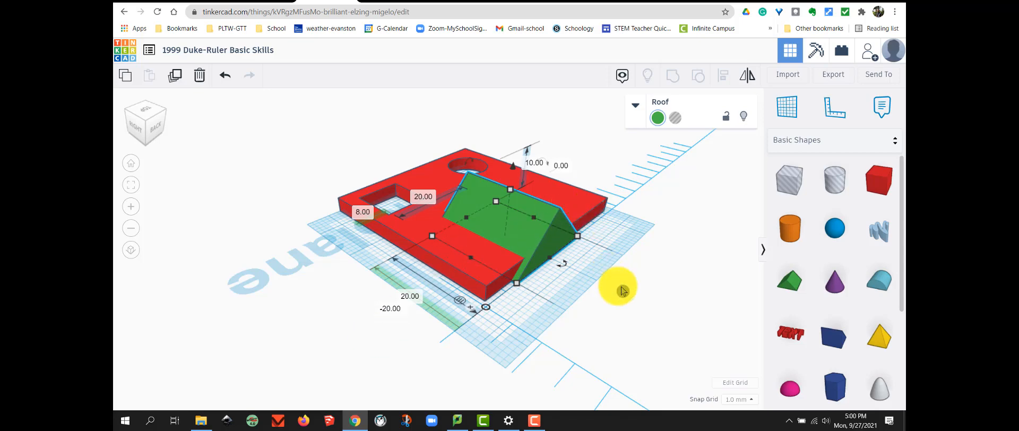
Step: Select the red plate and flip the ruler's direction so its axes run along the plate from the rear right corner
click(637, 304)
click(438, 248)
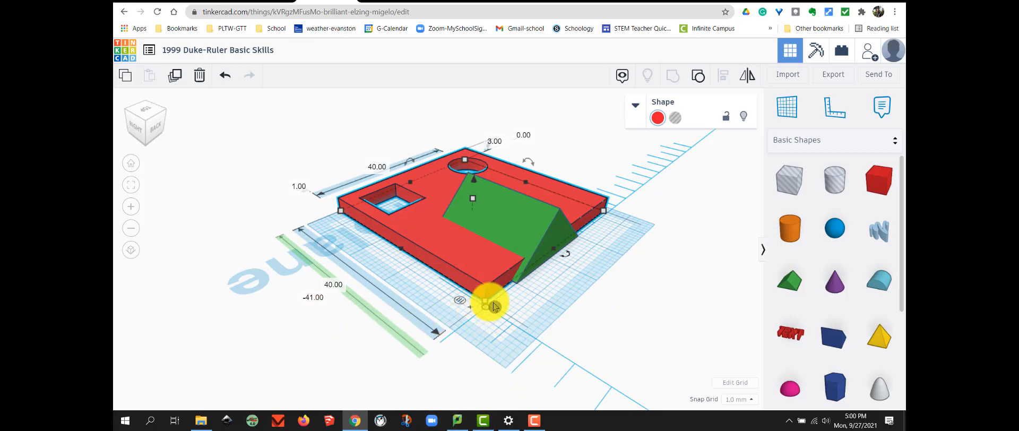
right_drag(346, 359, 364, 348)
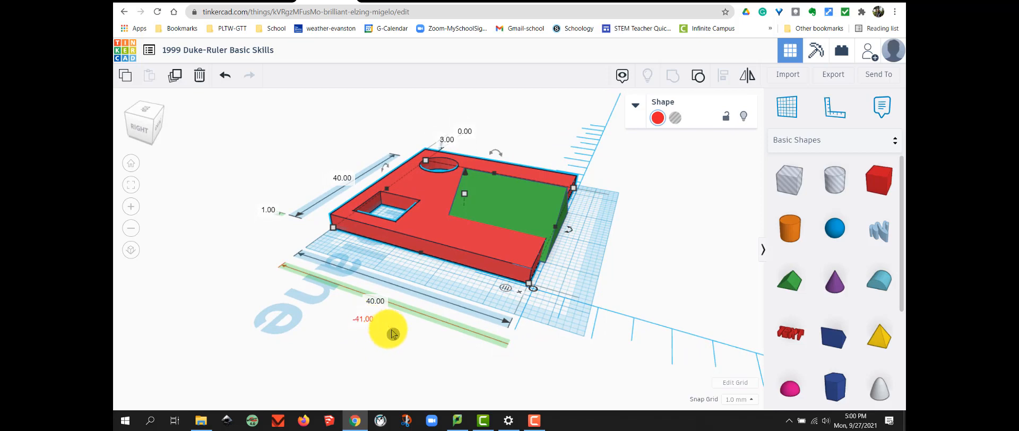
right_drag(407, 341, 411, 357)
scroll(412, 356, down, 4)
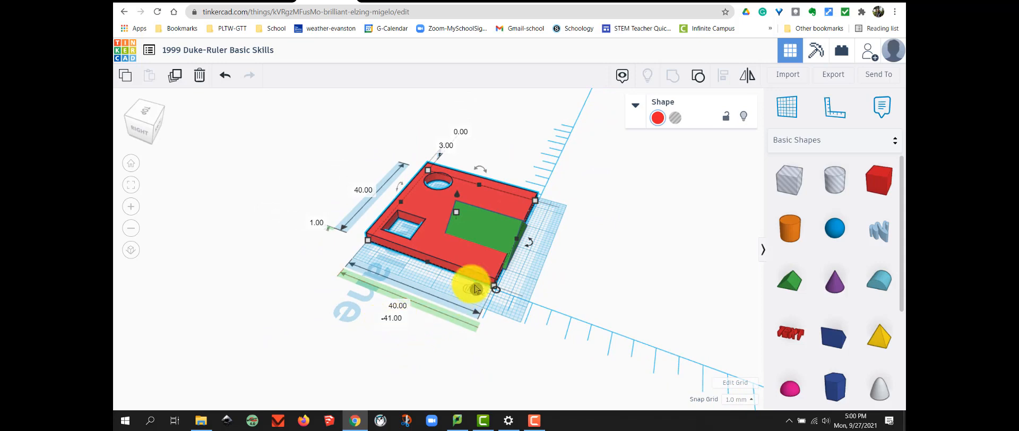
scroll(522, 348, down, 1)
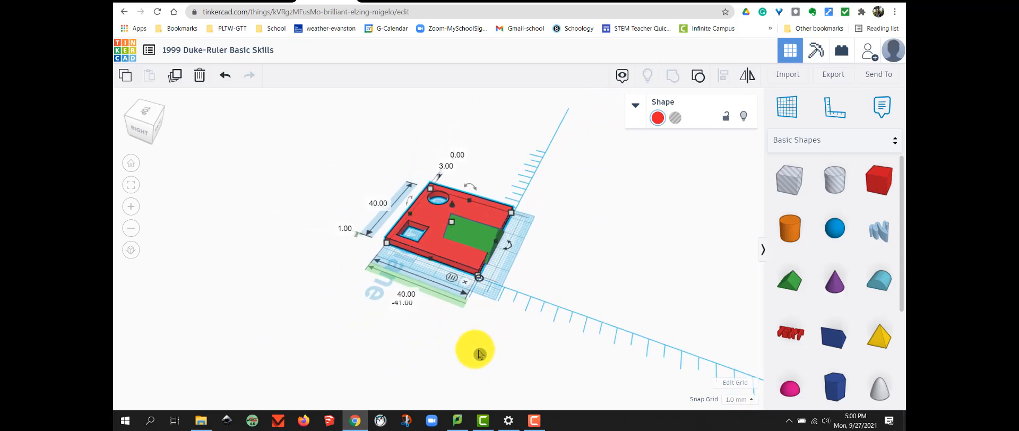
right_drag(475, 350, 513, 366)
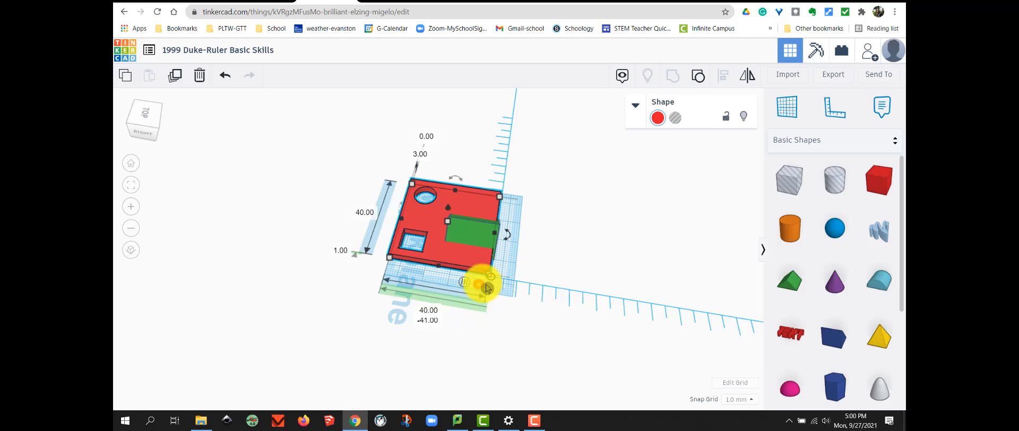
scroll(487, 287, up, 4)
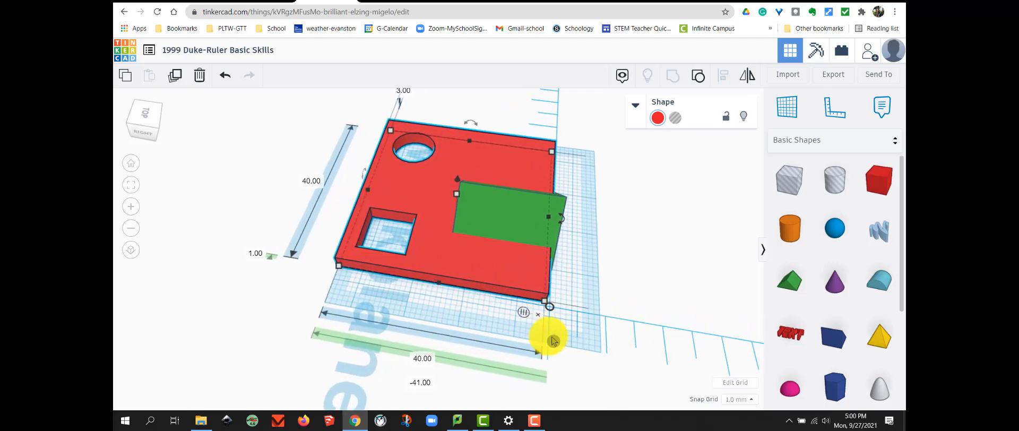
middle_drag(551, 357, 487, 330)
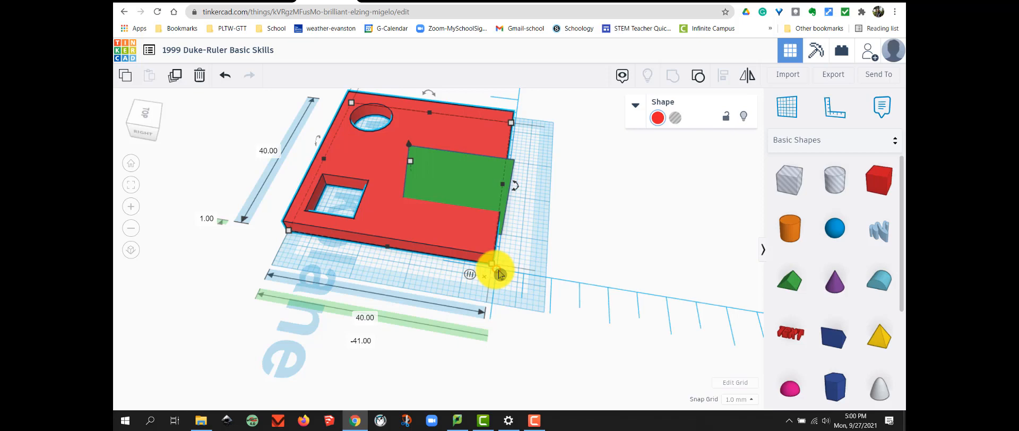
click(499, 274)
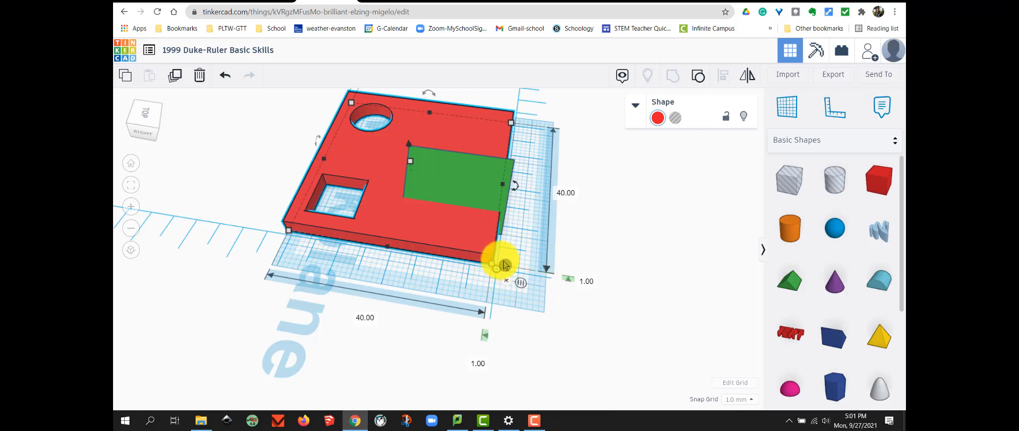
Step: Set both of the red plate's horizontal offsets from the ruler origin to 0 mm
click(415, 231)
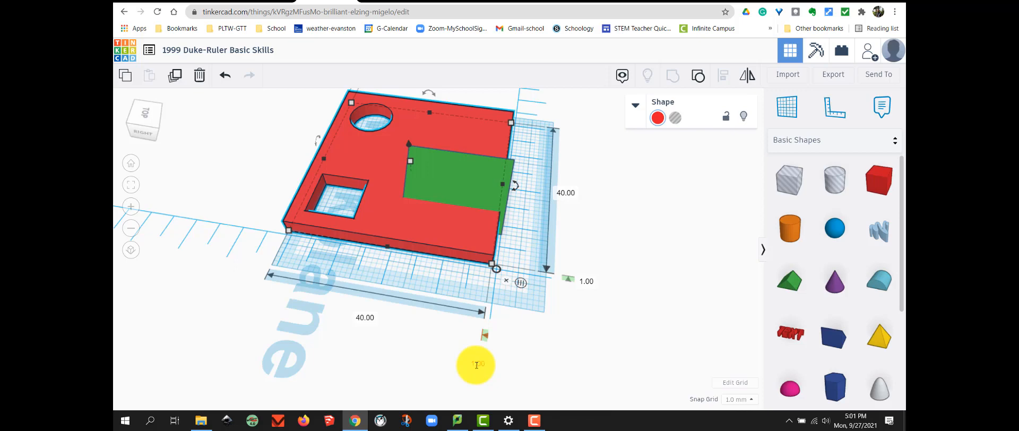
text(0)
key(Return)
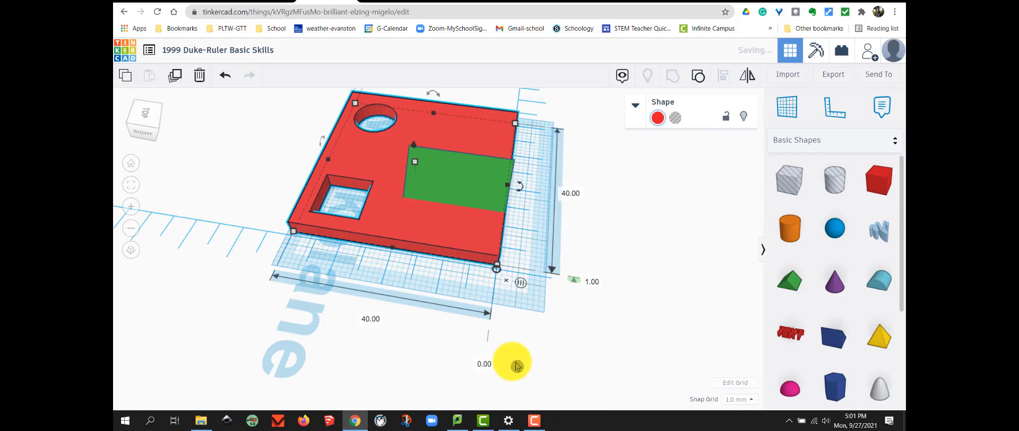
click(592, 282)
text(0)
key(Return)
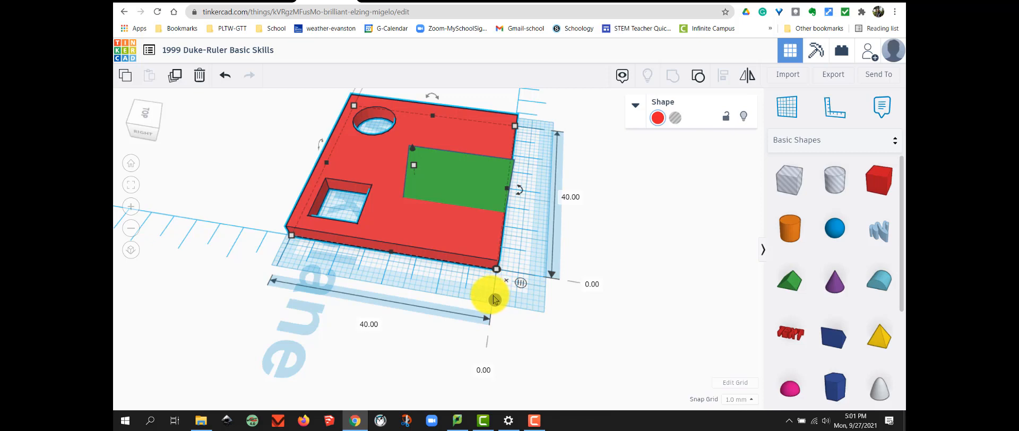
Step: Select the Roof shape and examine its rotation handles from the corner, back and right sides
click(462, 188)
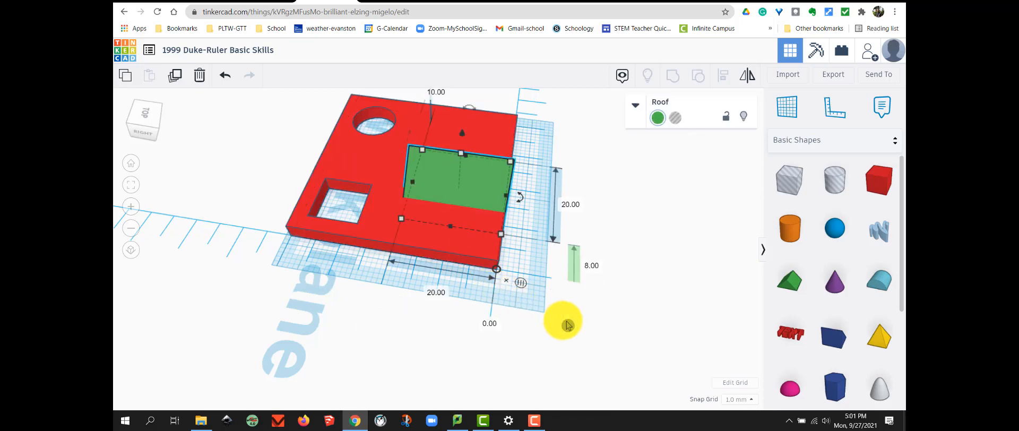
right_drag(561, 320, 485, 223)
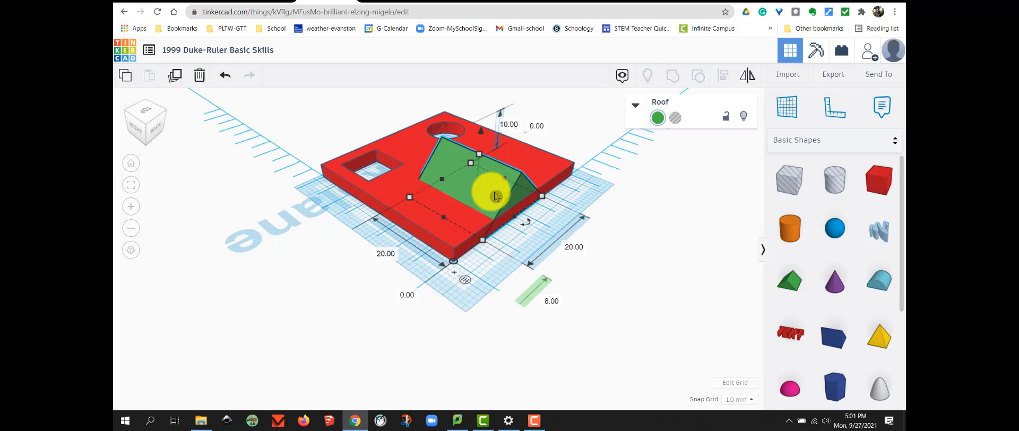
click(664, 245)
right_drag(658, 294, 685, 298)
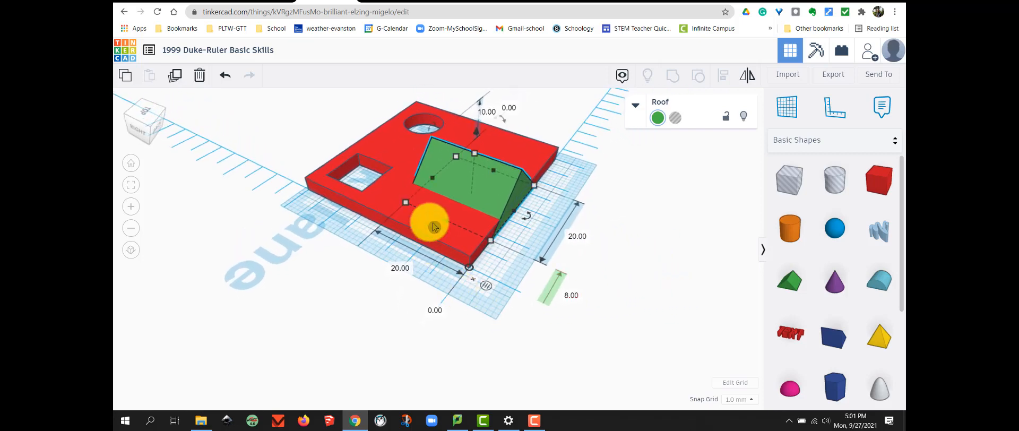
mouse_move(529, 222)
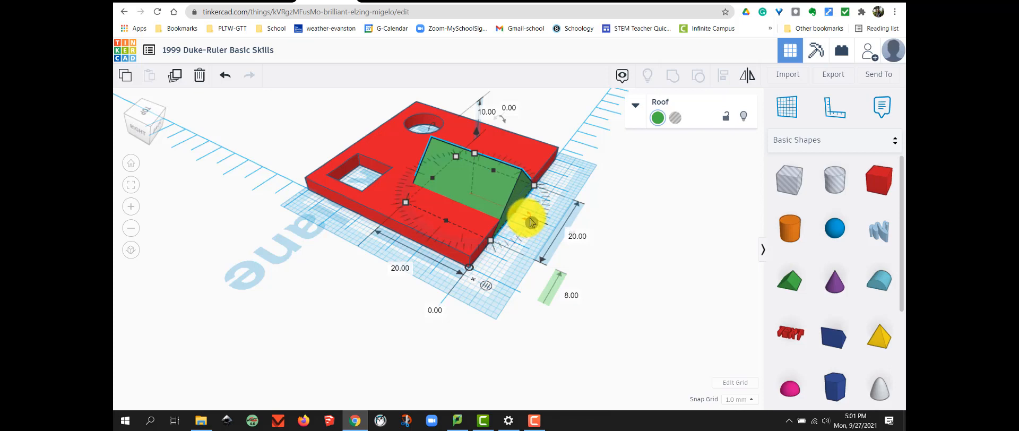
mouse_move(530, 222)
mouse_down()
mouse_move(537, 194)
mouse_move(530, 225)
mouse_move(505, 237)
mouse_move(543, 215)
mouse_move(530, 227)
mouse_up()
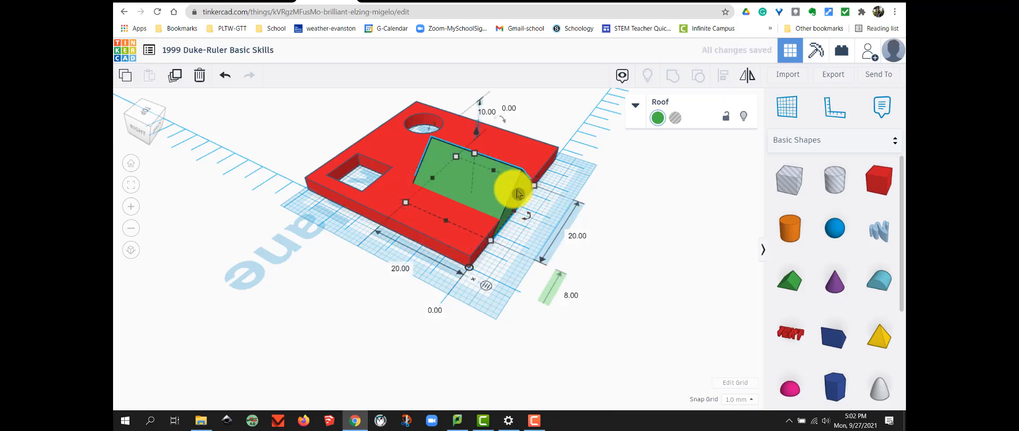
right_drag(649, 221, 532, 198)
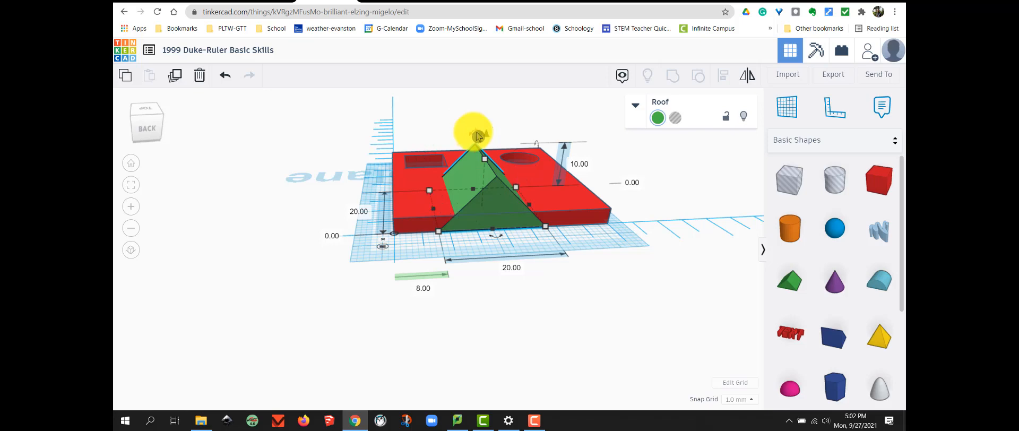
mouse_move(477, 137)
mouse_down()
mouse_move(455, 136)
mouse_move(480, 136)
mouse_up()
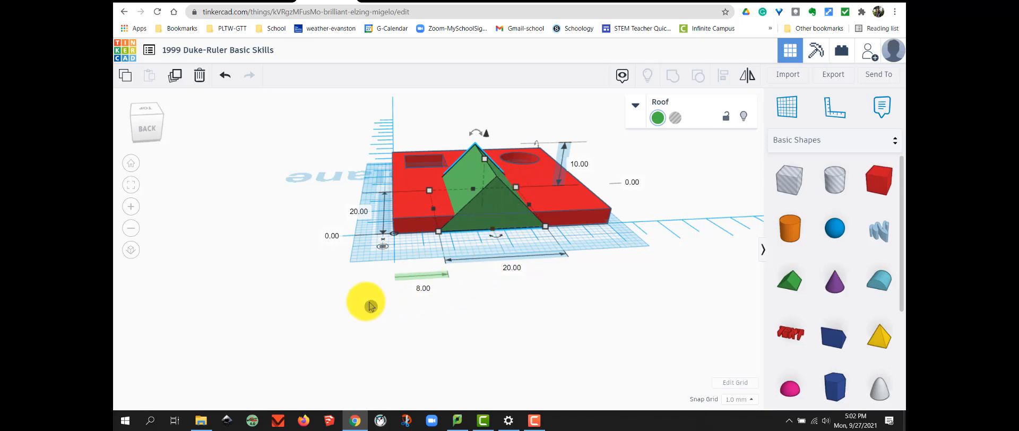
right_drag(337, 293, 521, 280)
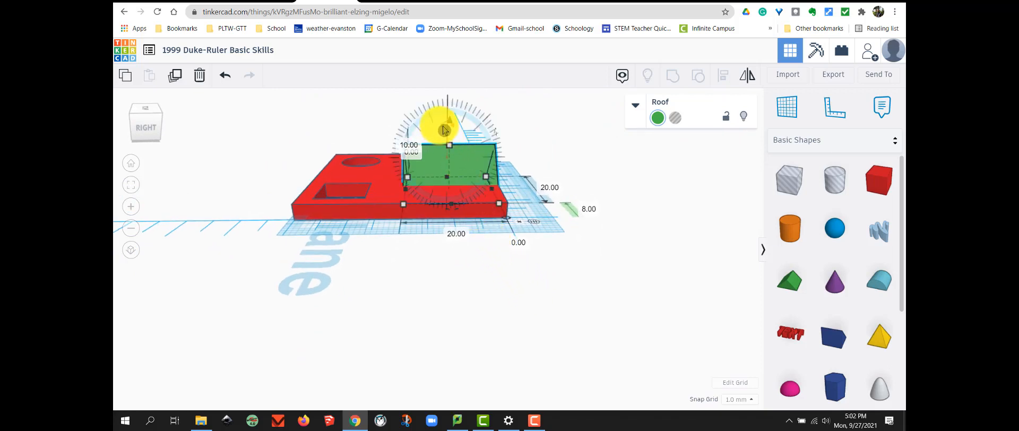
Step: Rotate the Roof shape 90° so it stands on end with its triangular face pointing up
drag(443, 130, 485, 136)
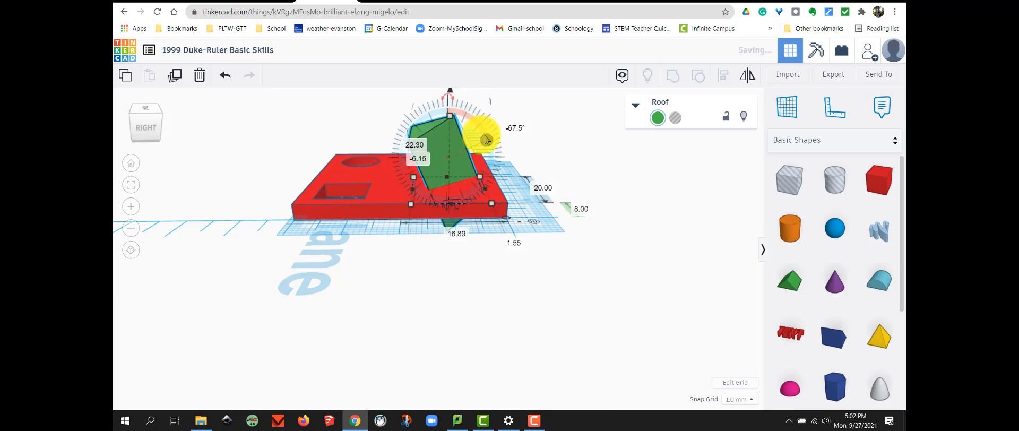
click(516, 127)
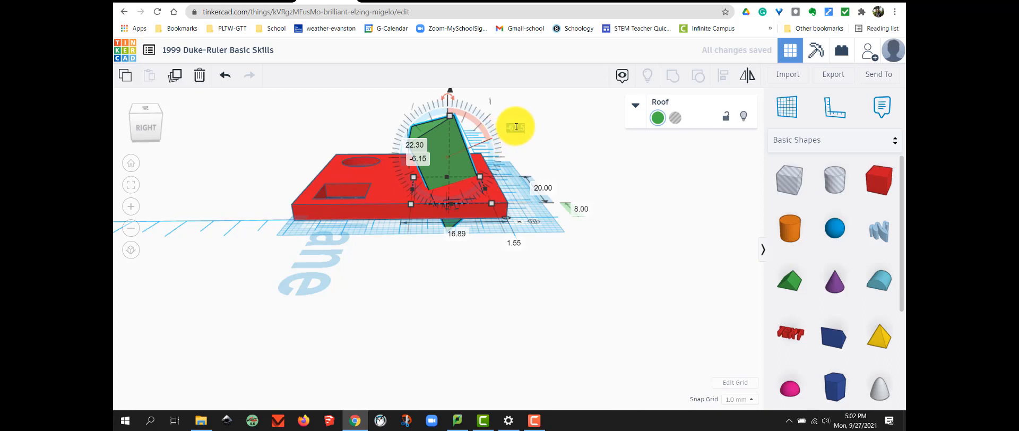
key(BackSpace)
key(Return)
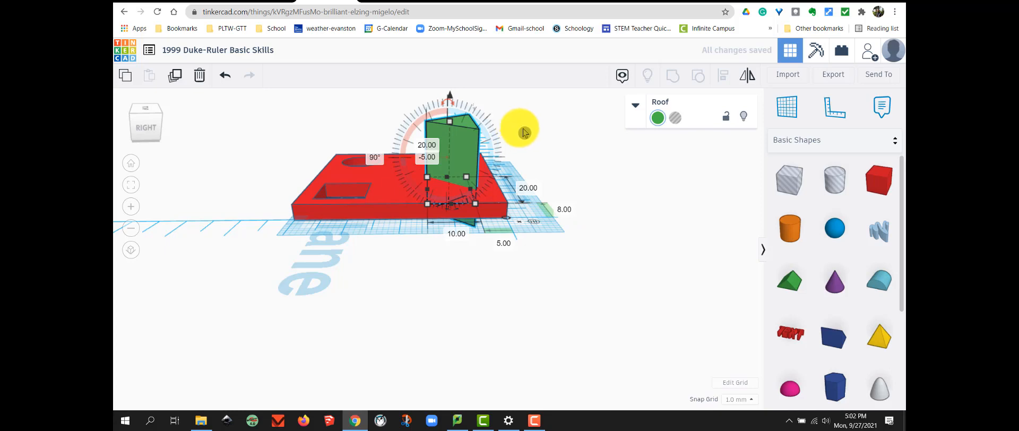
click(539, 147)
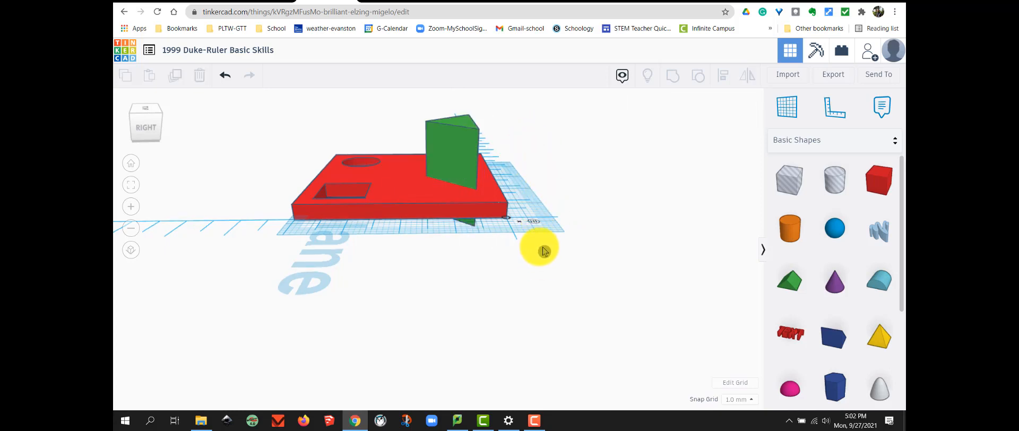
Step: Set the upright Roof shape's length along the plate's rear edge to 10 mm
right_drag(541, 246, 544, 281)
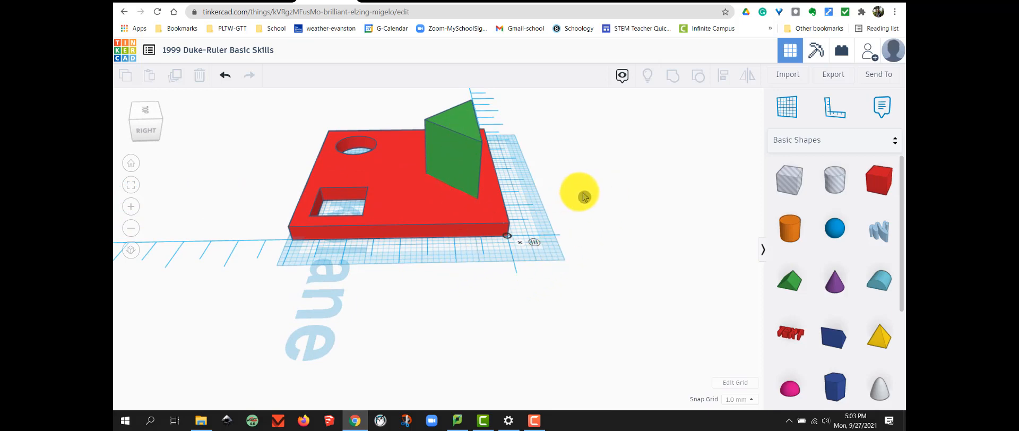
right_drag(584, 197, 472, 206)
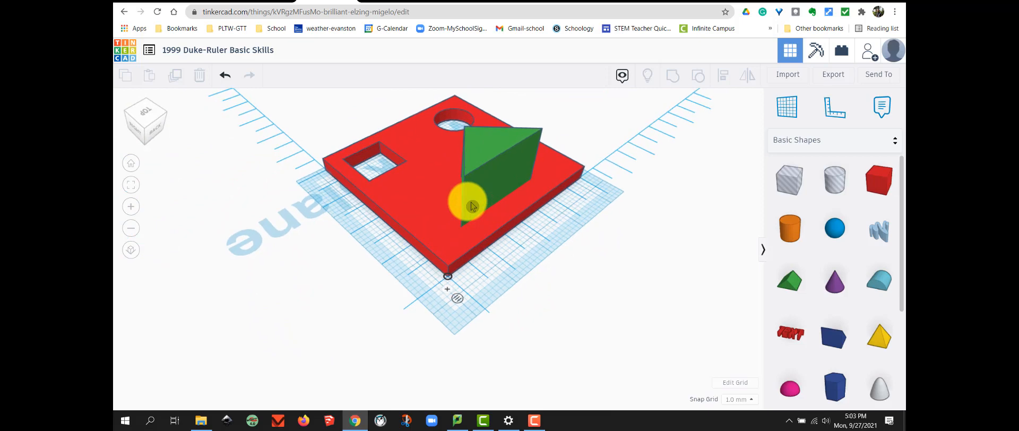
click(494, 171)
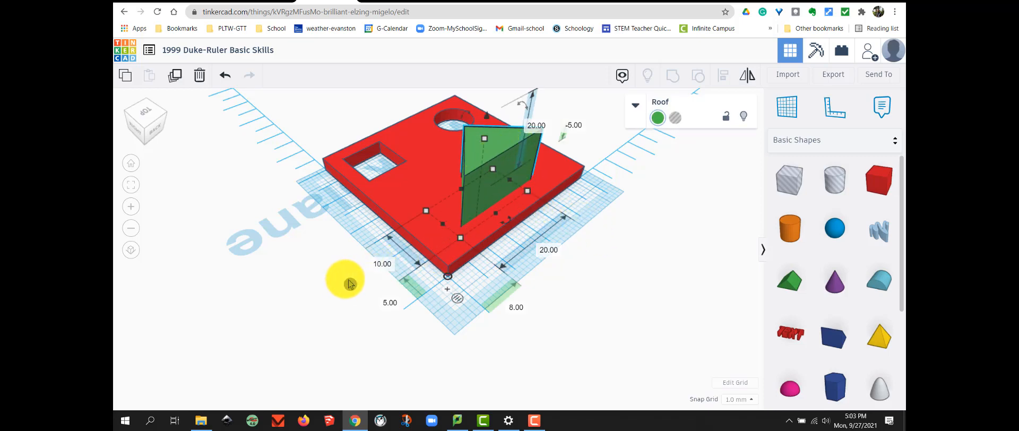
right_drag(648, 292, 629, 293)
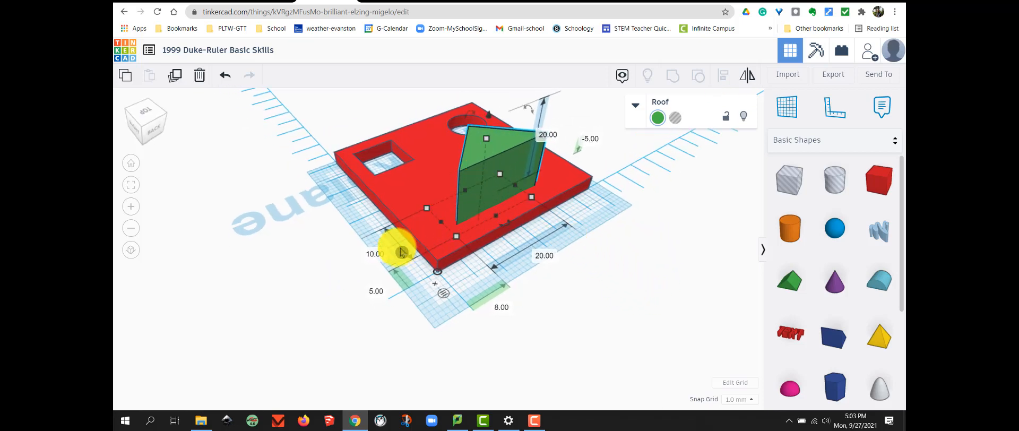
click(373, 256)
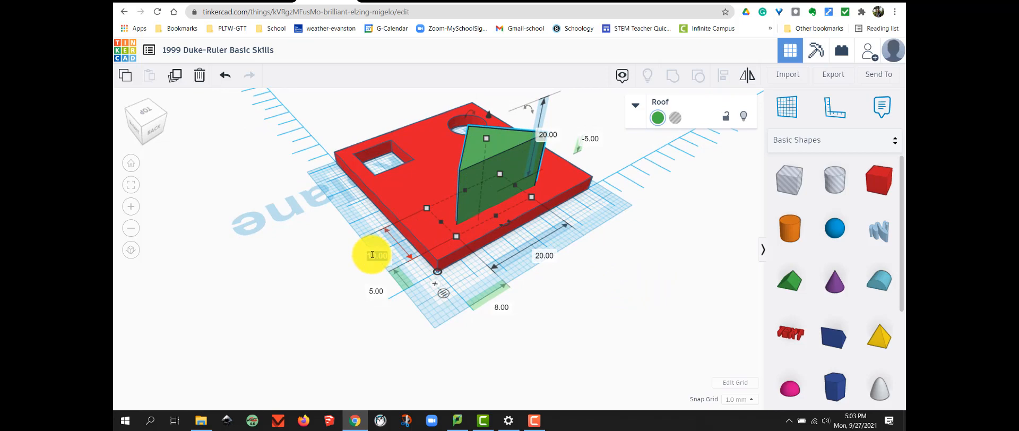
click(543, 256)
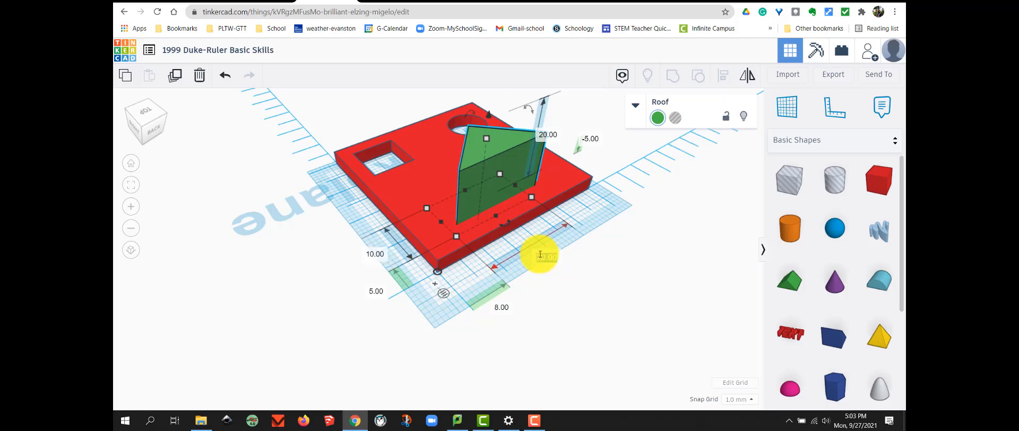
text(10)
key(Return)
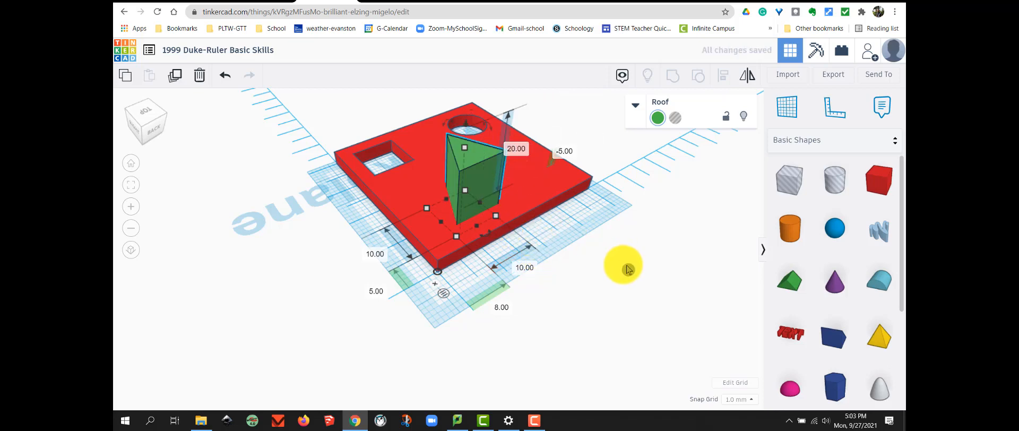
Step: Set both horizontal offsets of the upright Roof shape from the ruler origin to 3 mm
right_drag(627, 270, 566, 258)
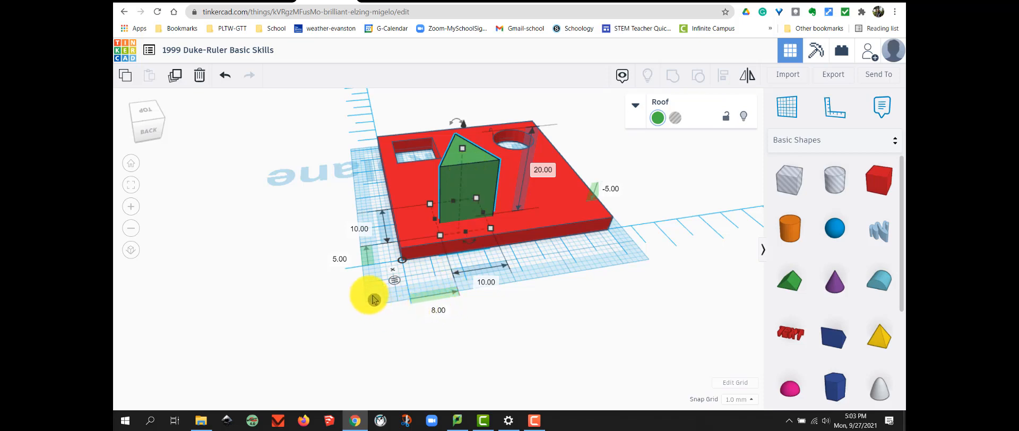
click(439, 311)
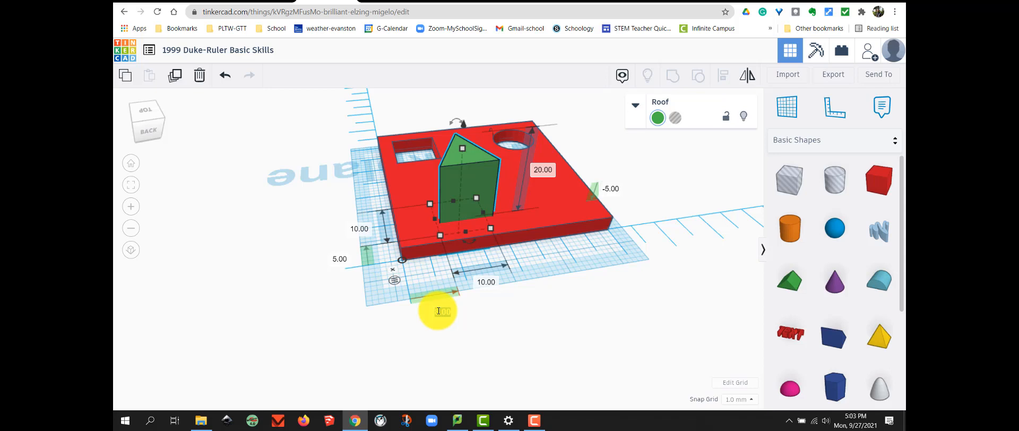
text(3)
key(Return)
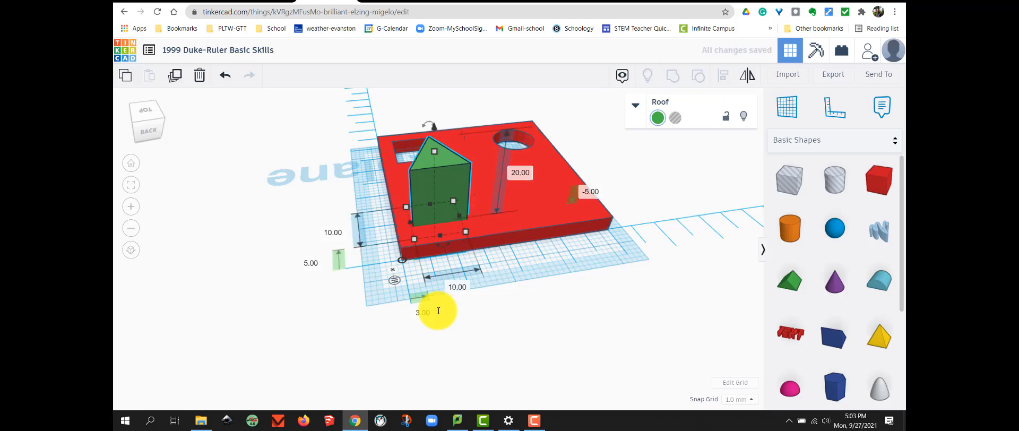
click(307, 263)
key(Return)
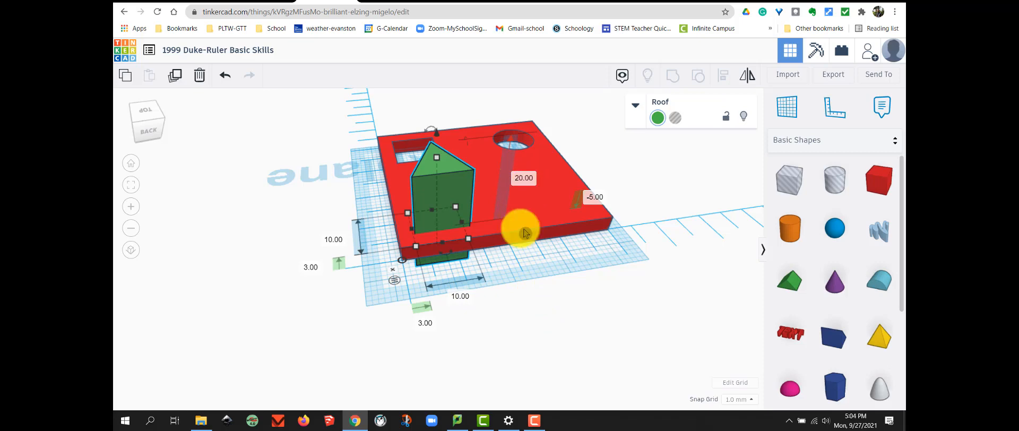
Step: Try grouping the solid Roof shape with the red plate and undo the grouping
right_drag(534, 322, 524, 332)
mouse_move(514, 330)
right_down()
mouse_move(496, 332)
mouse_move(514, 333)
right_up()
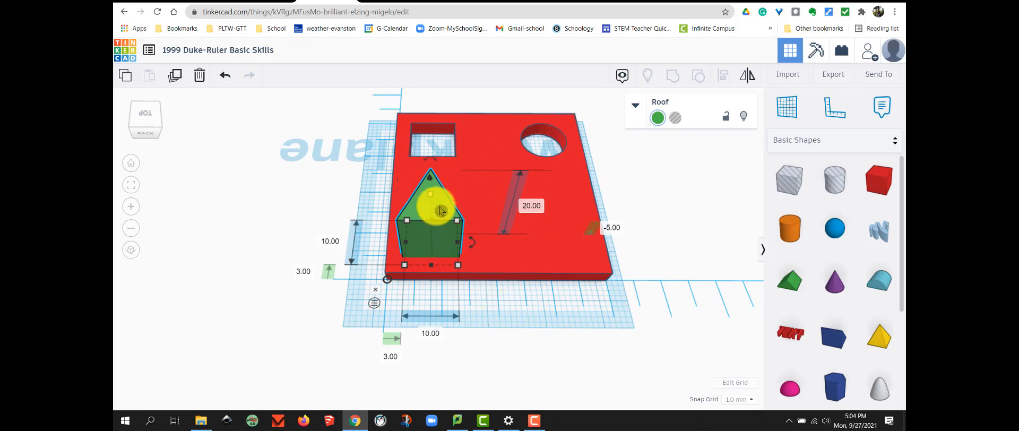
shift+click(499, 259)
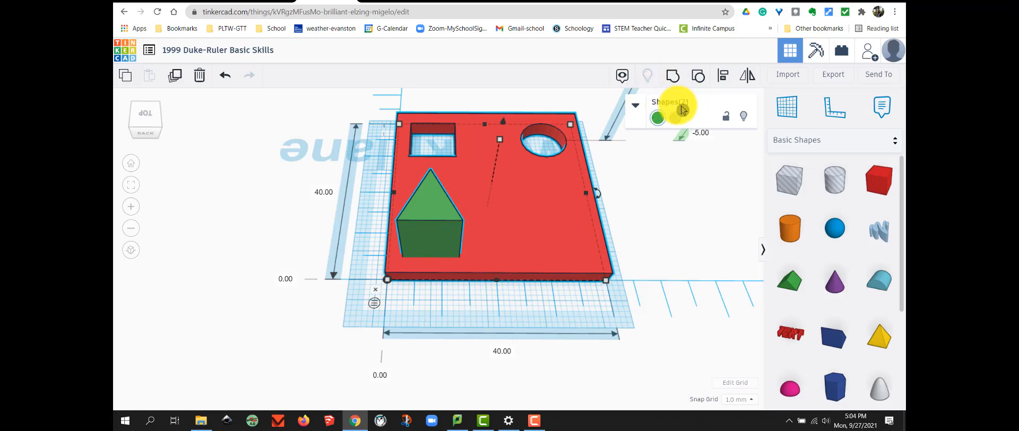
click(674, 78)
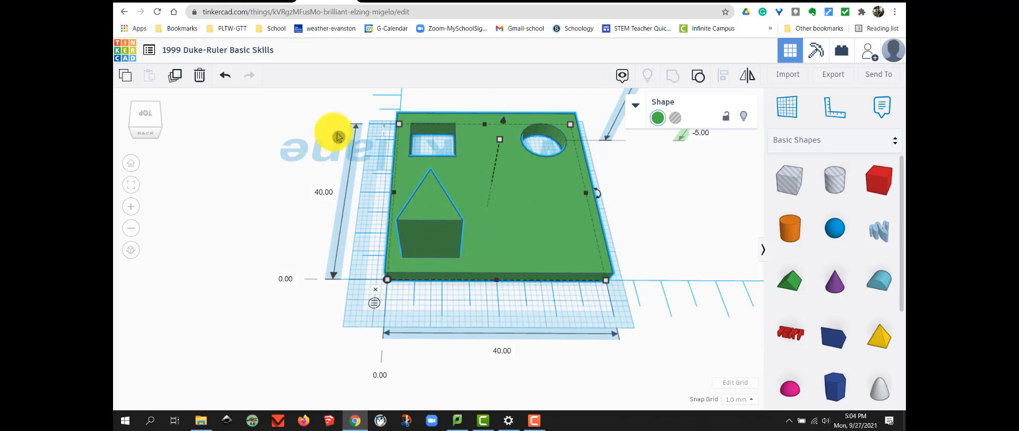
click(230, 80)
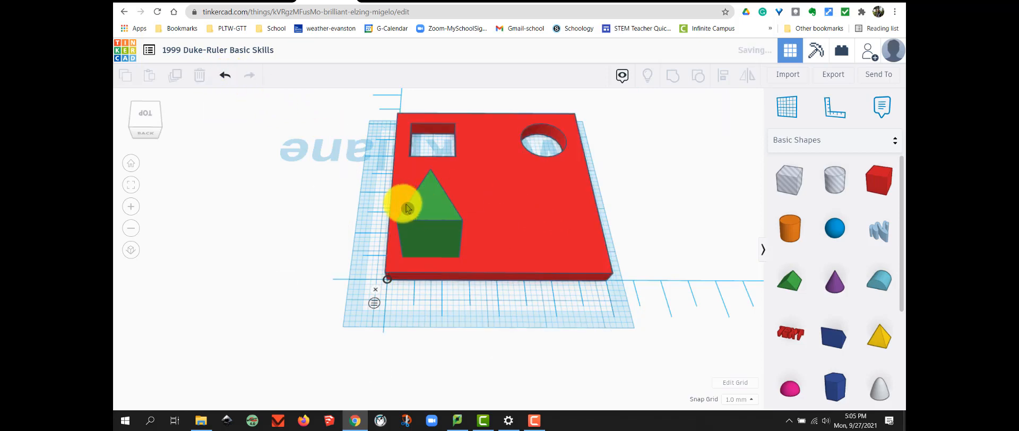
Step: Turn the Roof shape into a hole and group it with the red plate to cut the triangular opening
click(428, 212)
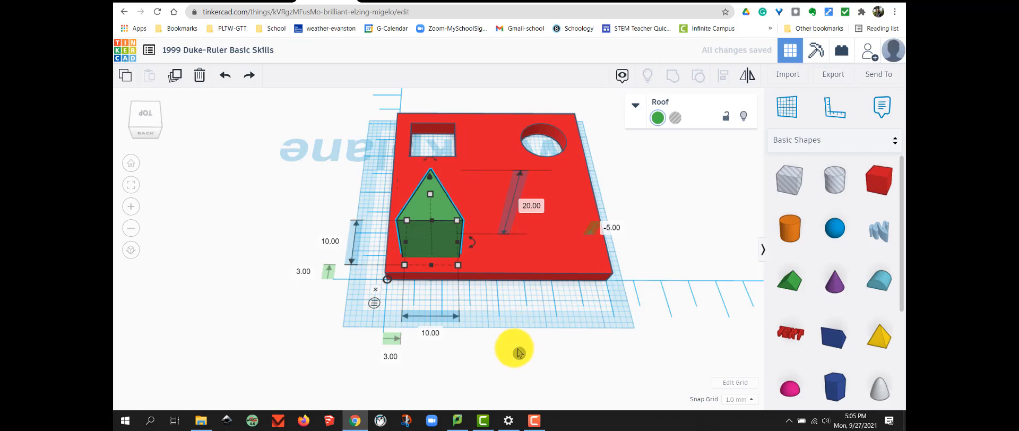
right_drag(522, 348, 535, 348)
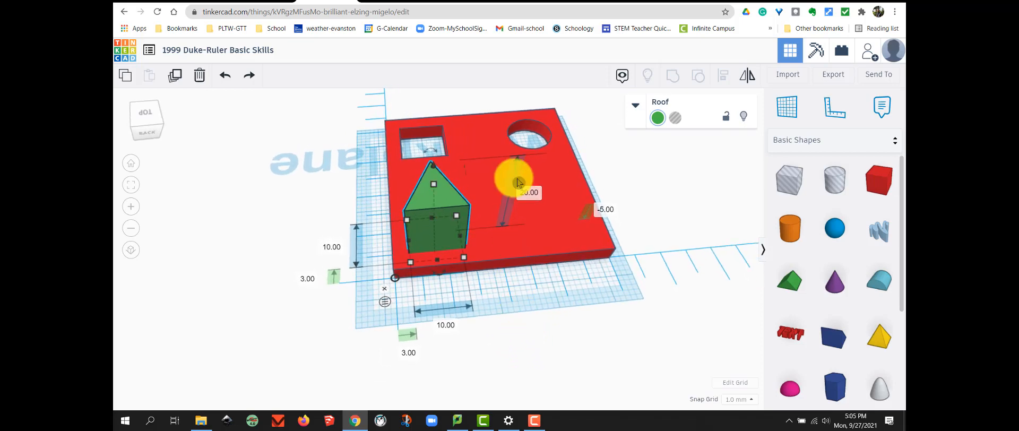
click(676, 120)
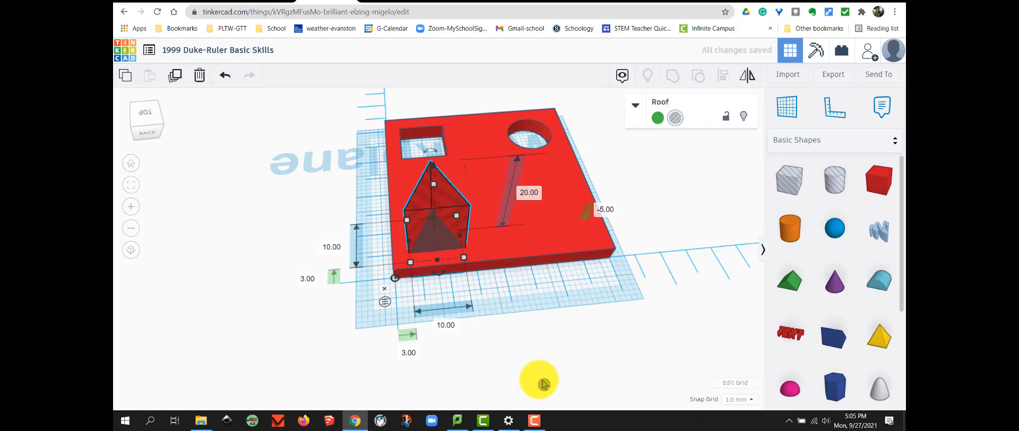
shift+click(502, 246)
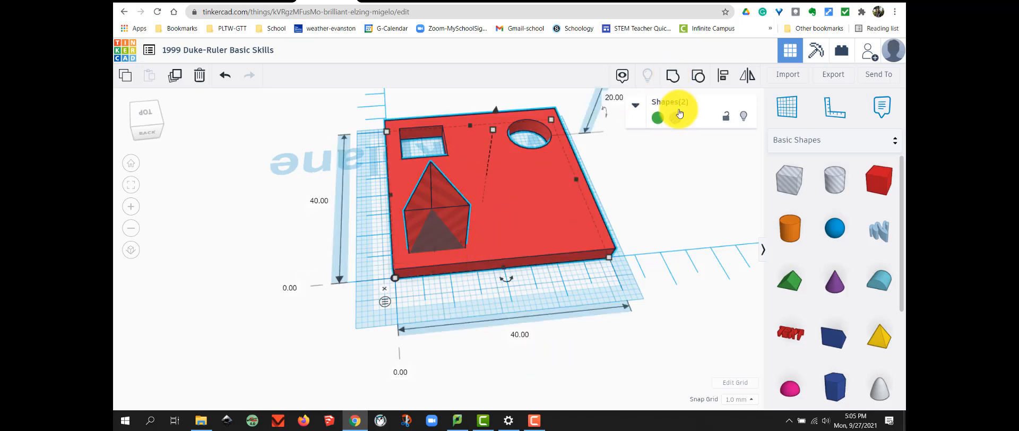
click(673, 80)
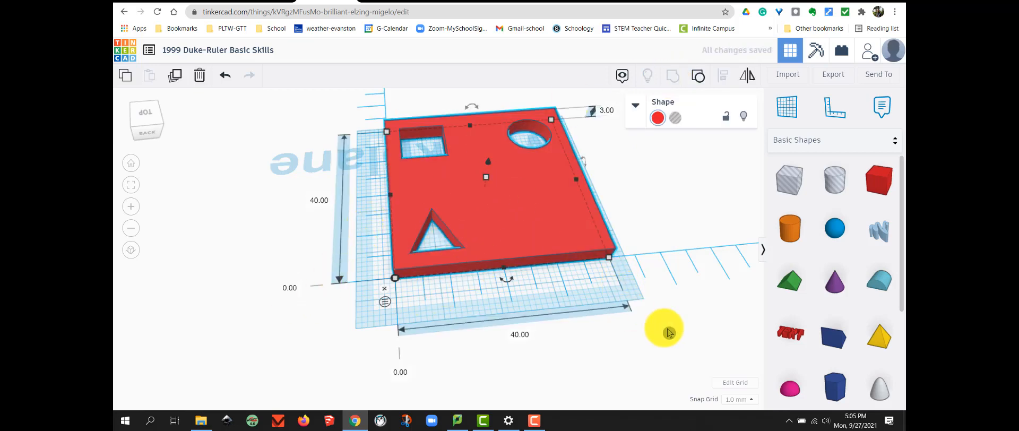
Step: Move the ruler origin to the plate's empty rear corner and flip the ruler so it measures back across the plate
right_drag(666, 330, 647, 355)
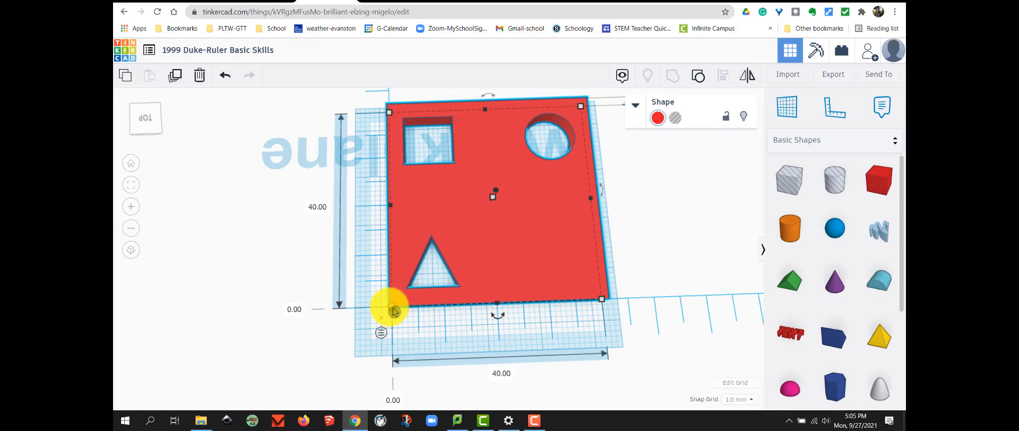
drag(394, 311, 608, 310)
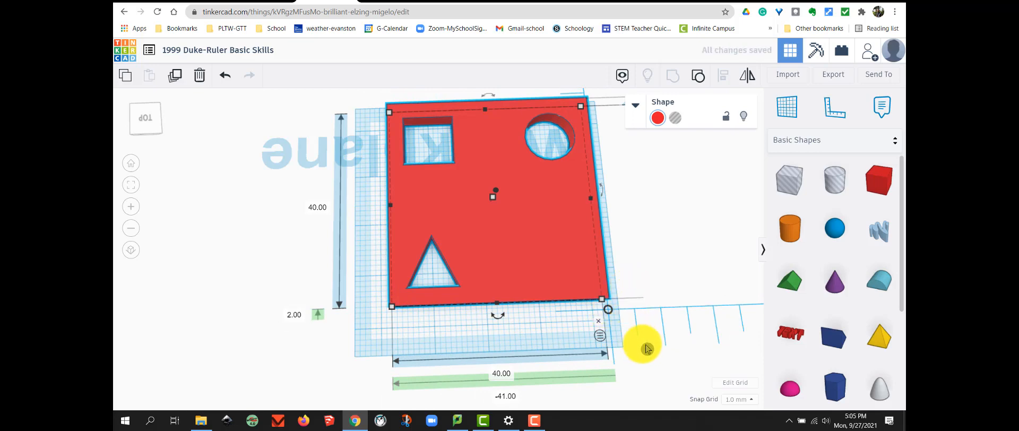
right_drag(658, 361, 648, 347)
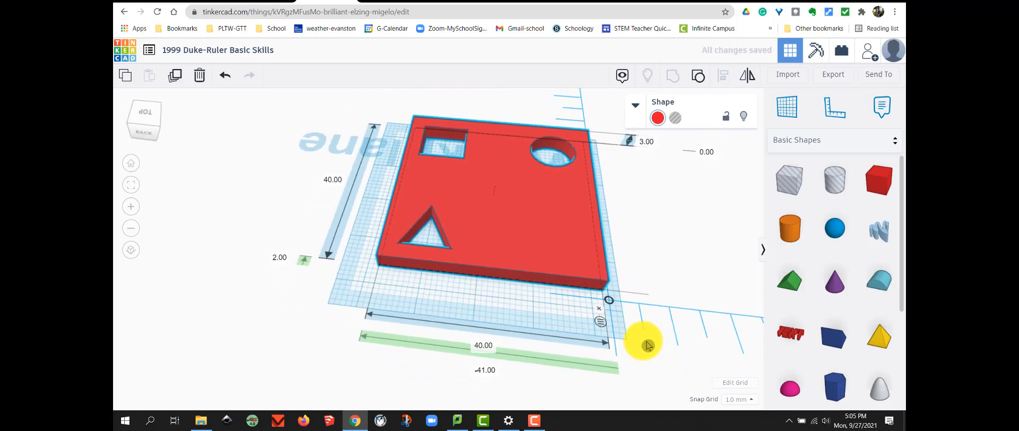
click(557, 263)
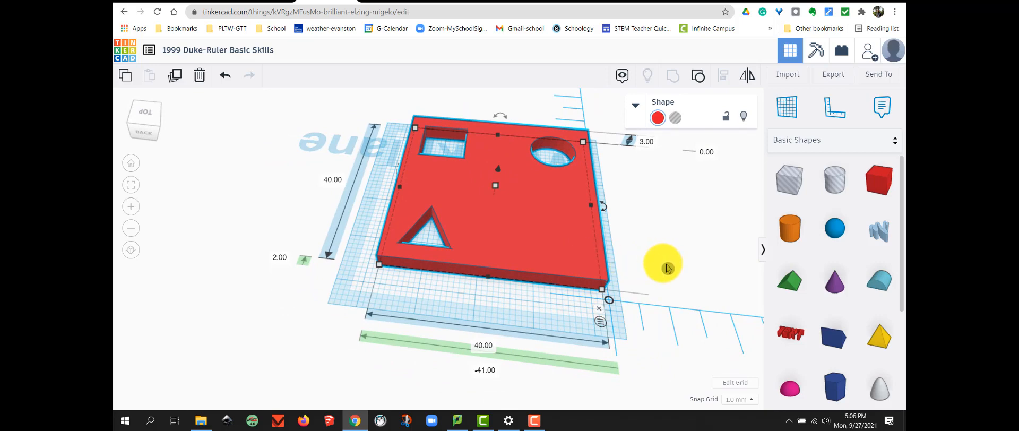
middle_drag(651, 269, 454, 258)
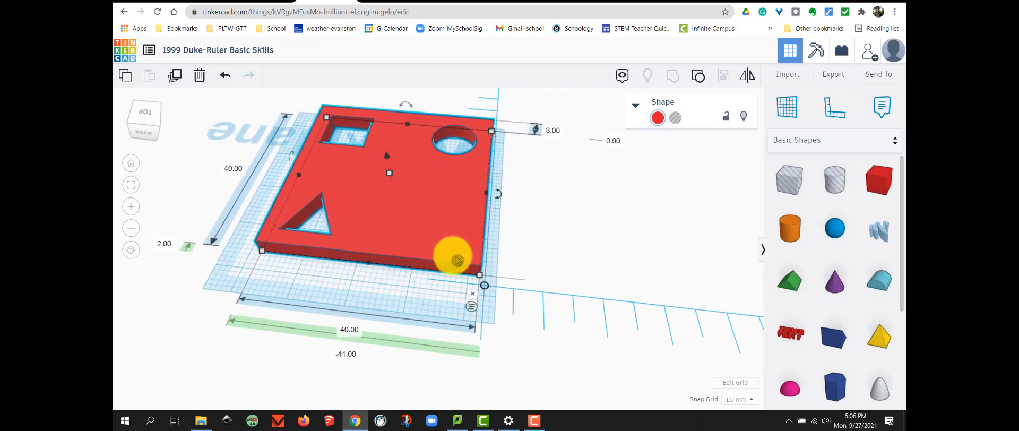
click(486, 290)
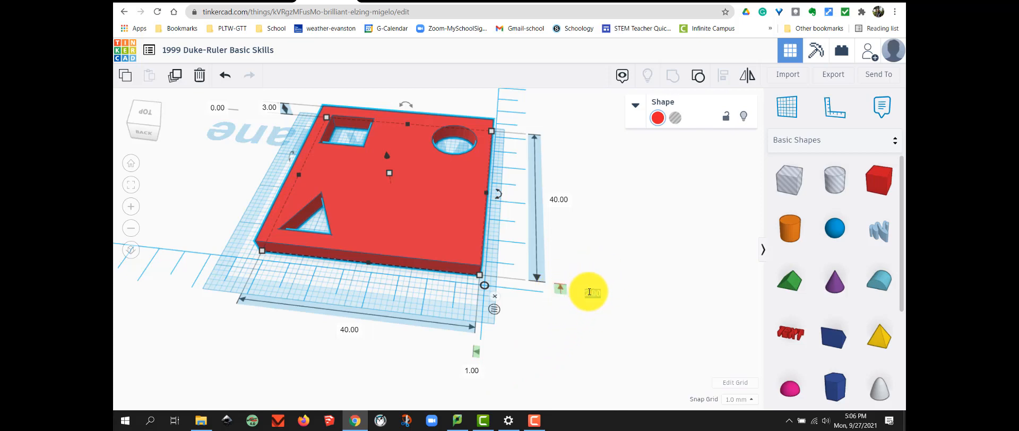
Step: Set both horizontal offsets of the plate from the relocated ruler origin to 0 mm
key(Return)
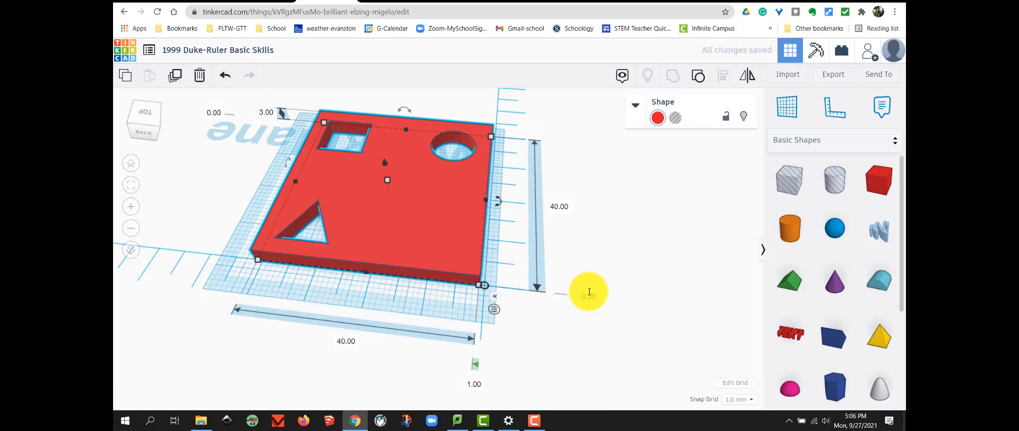
click(471, 386)
text(0)
key(Return)
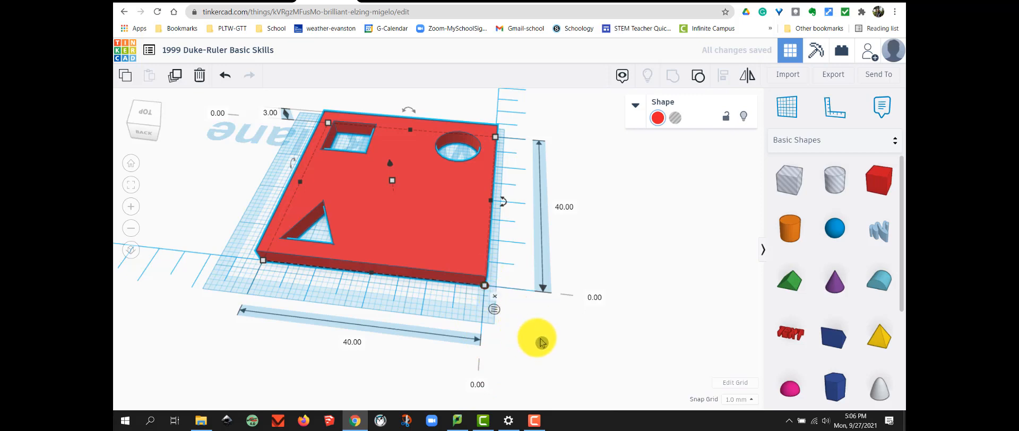
Step: Place a Polygon shape on the plate near the empty corner at the ruler origin
right_drag(544, 338, 559, 330)
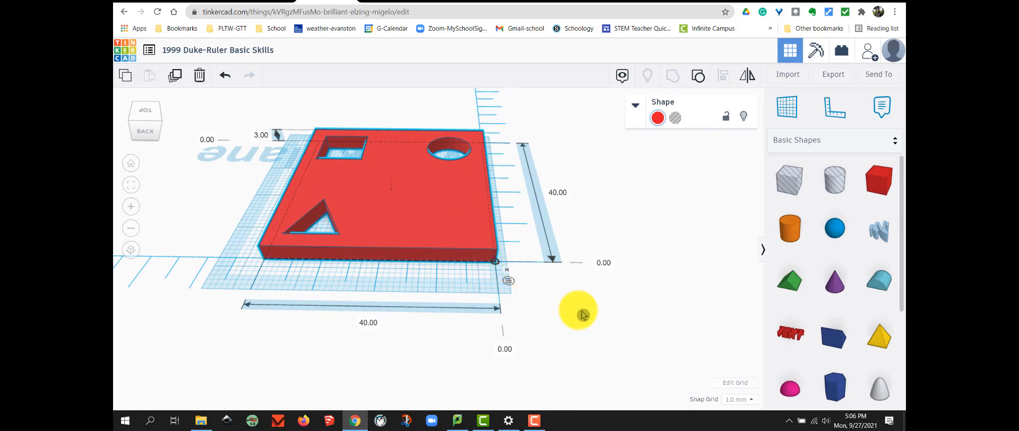
right_drag(583, 309, 580, 323)
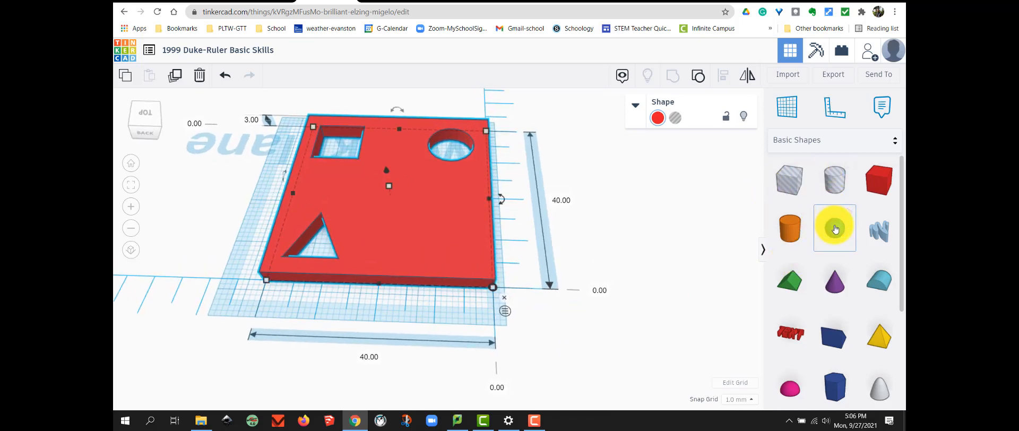
scroll(835, 229, down, 2)
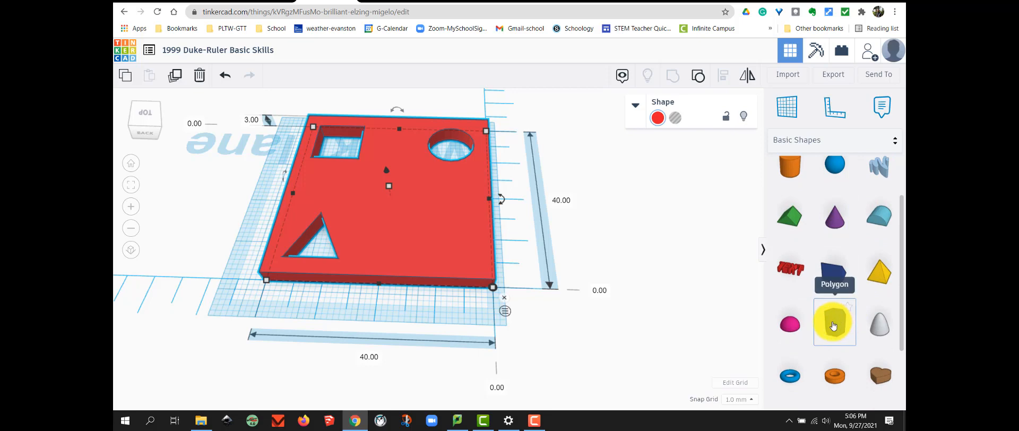
drag(834, 325, 422, 226)
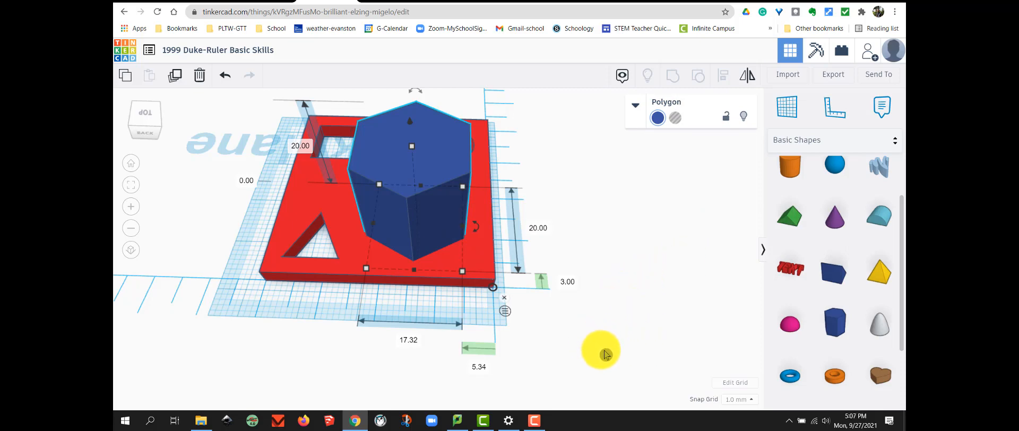
Step: Set the Polygon's width and depth to 10 mm each
right_drag(604, 350, 604, 345)
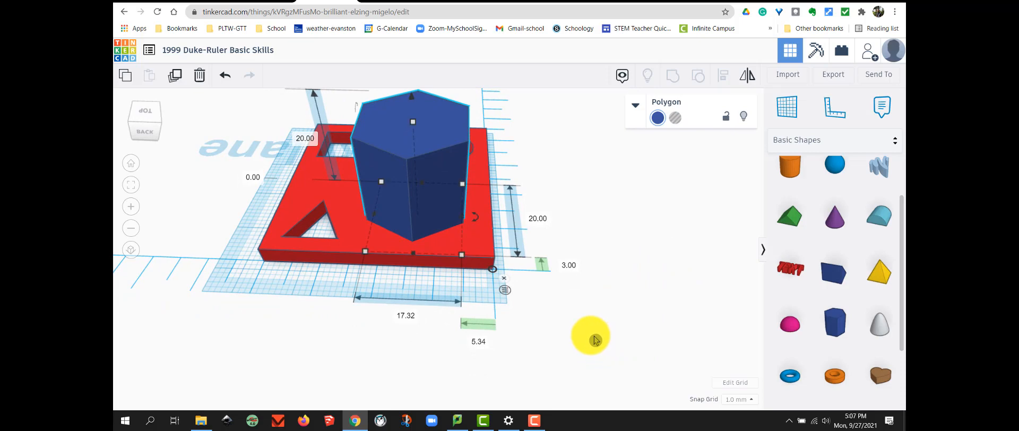
click(406, 317)
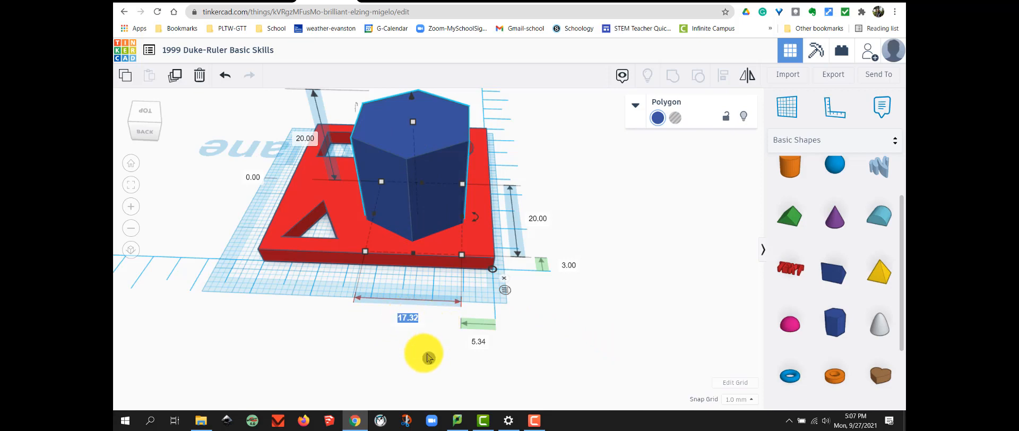
text(10)
key(Return)
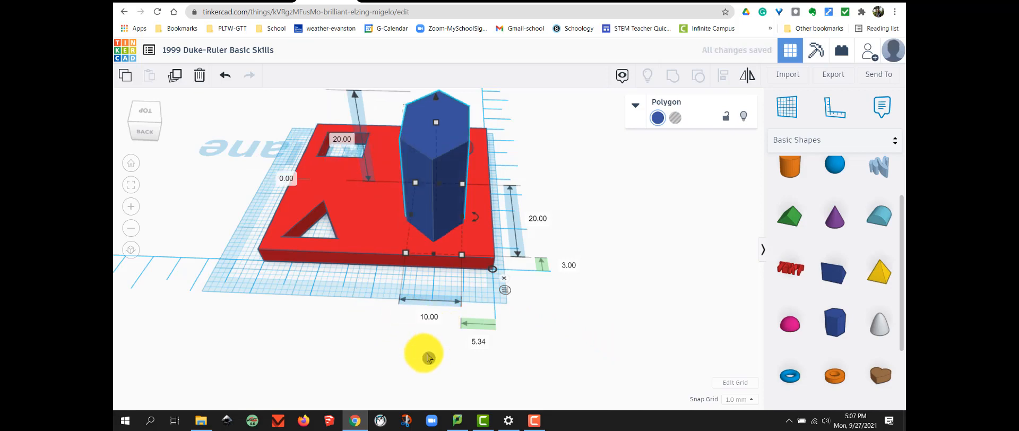
click(531, 218)
text(10)
key(Return)
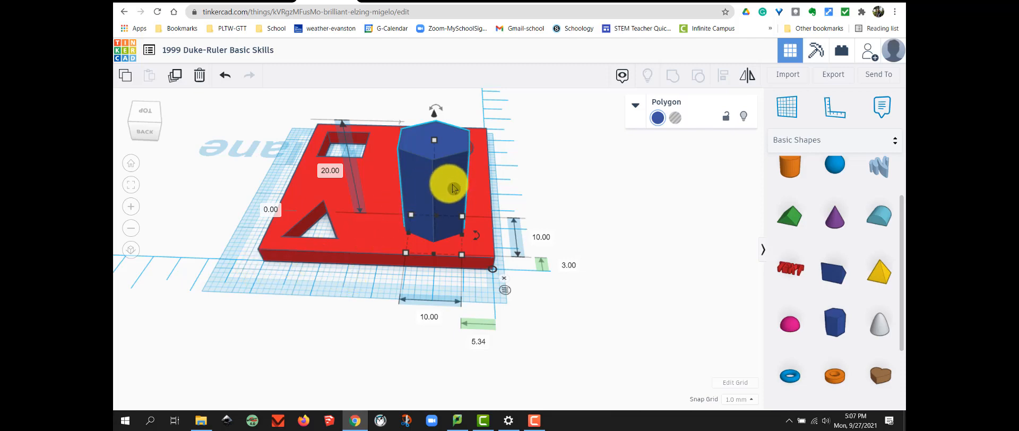
Step: Position the Polygon 3 mm from the ruler origin in both horizontal directions
drag(448, 182, 449, 185)
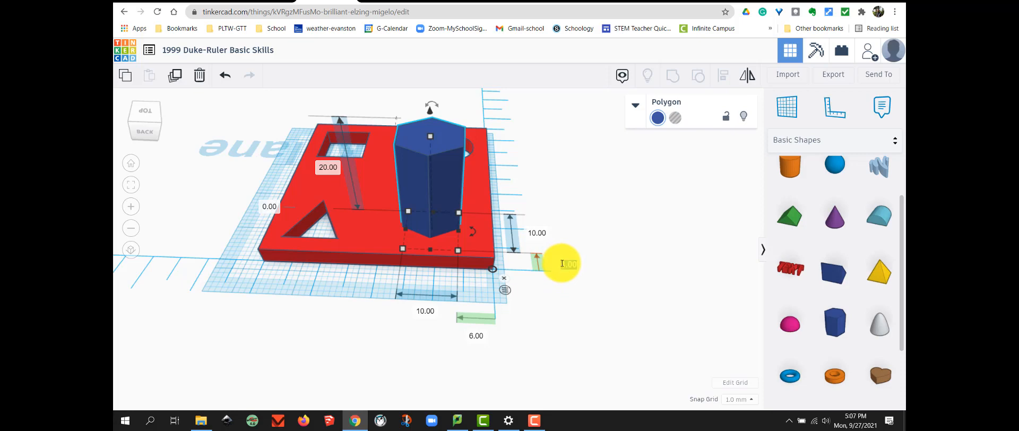
key(Return)
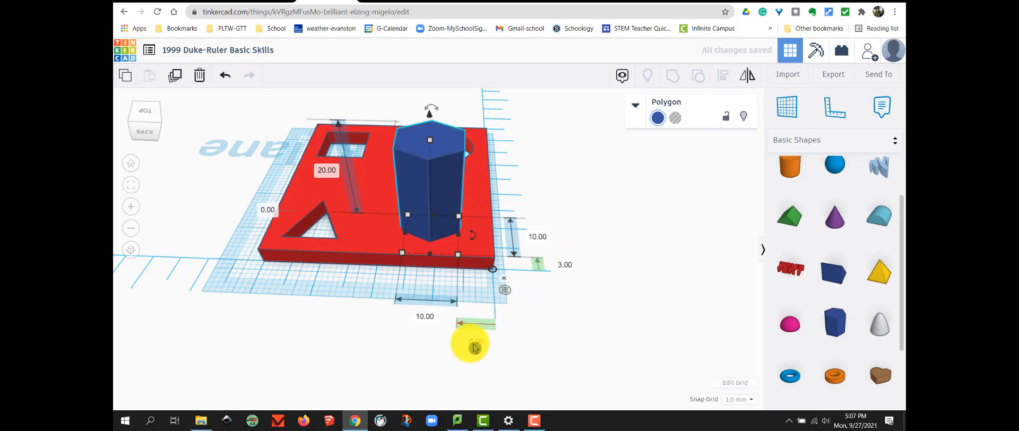
key(Return)
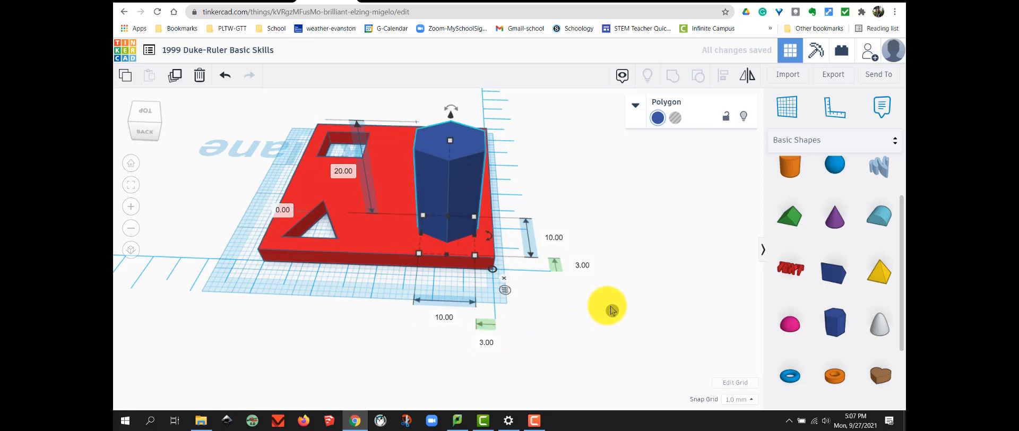
Step: Turn the Polygon into a hole and group it with the plate to cut the hexagonal opening
right_drag(610, 305, 546, 311)
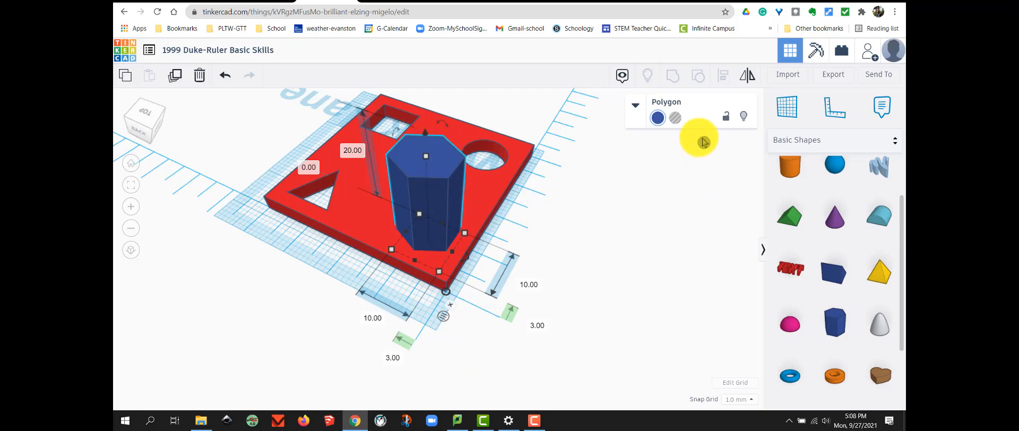
click(678, 118)
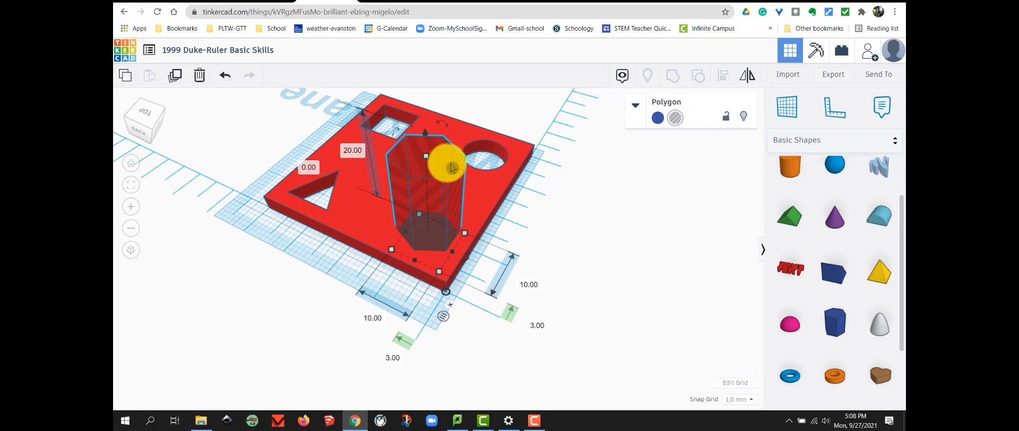
shift+click(371, 224)
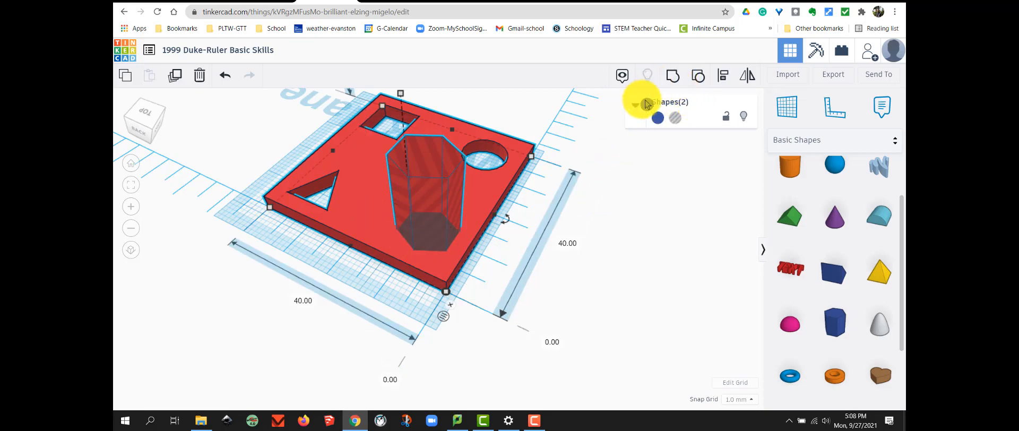
click(672, 80)
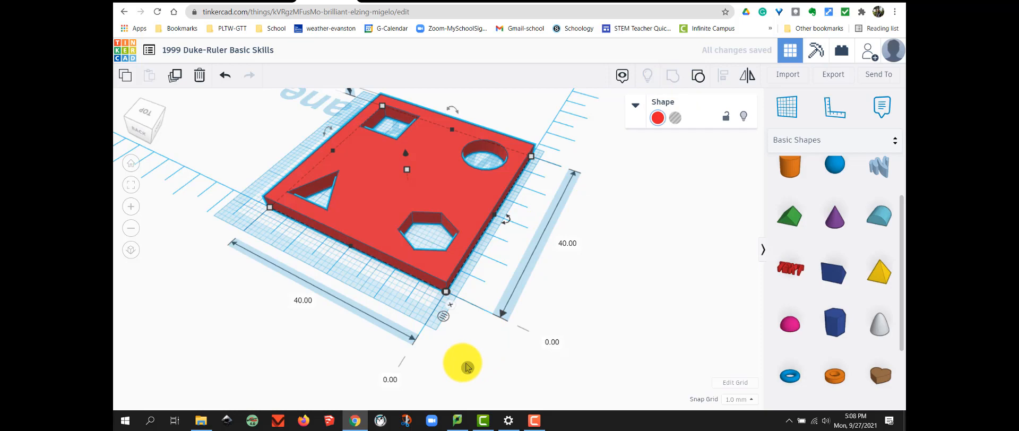
Step: Examine the placement of the four corner cutouts in the plate from directly above and at an angle
right_drag(467, 367, 538, 385)
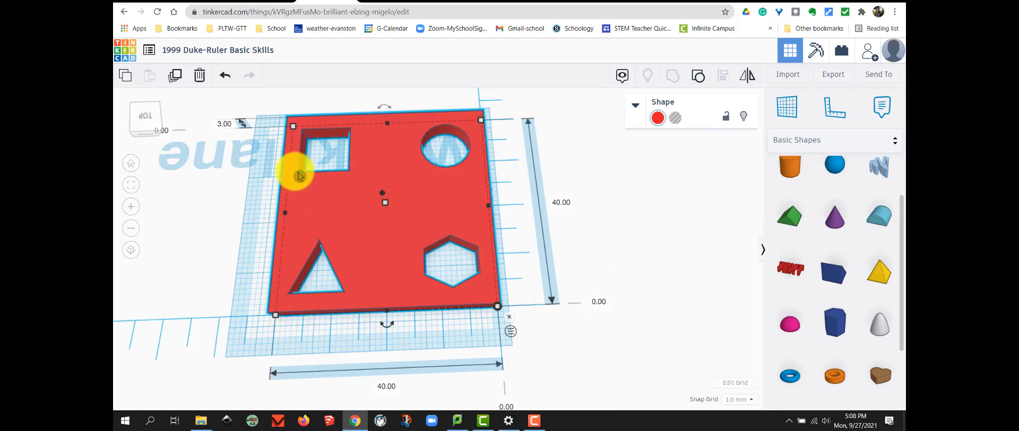
click(145, 121)
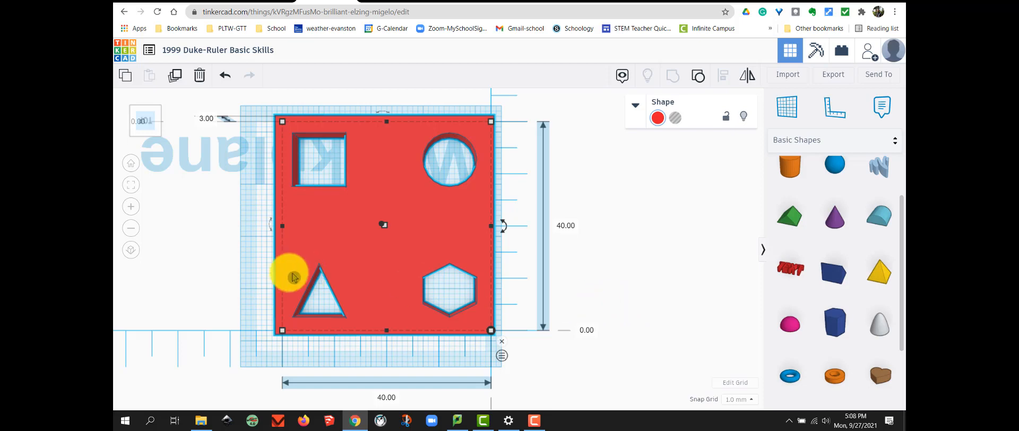
click(209, 264)
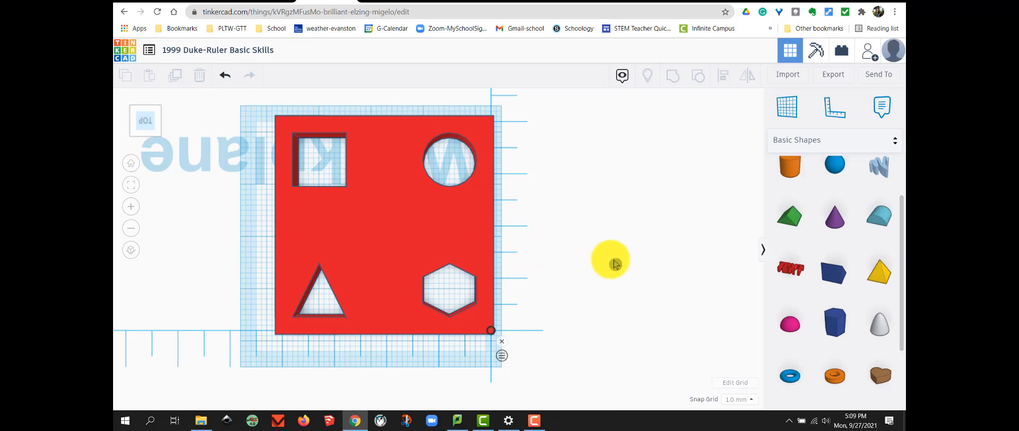
click(388, 285)
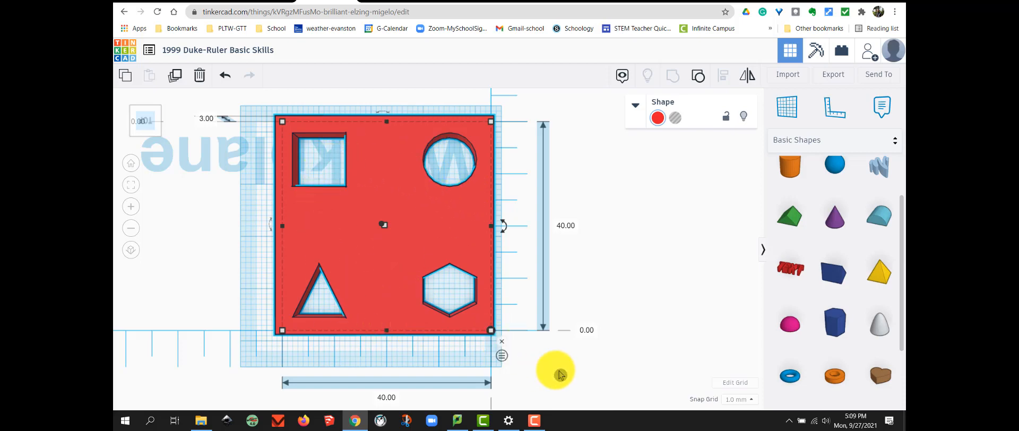
right_drag(558, 369, 510, 332)
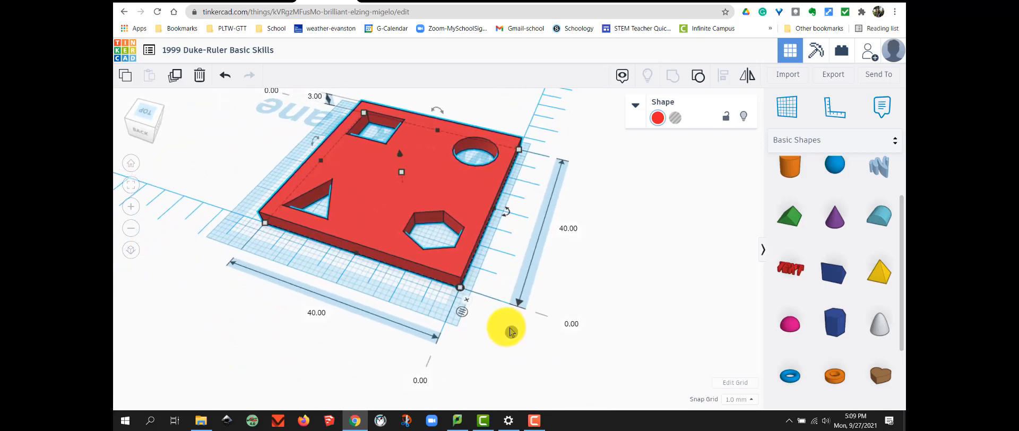
mouse_move(549, 356)
right_down()
mouse_move(516, 348)
mouse_move(547, 346)
right_up()
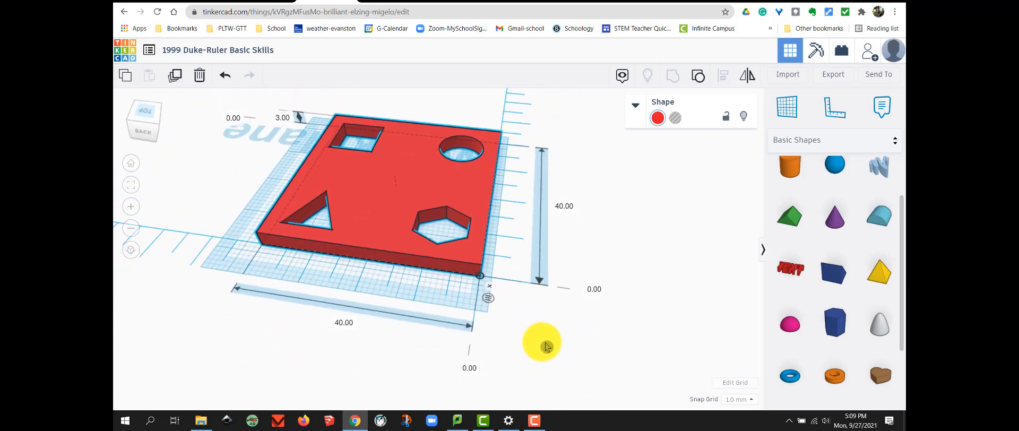